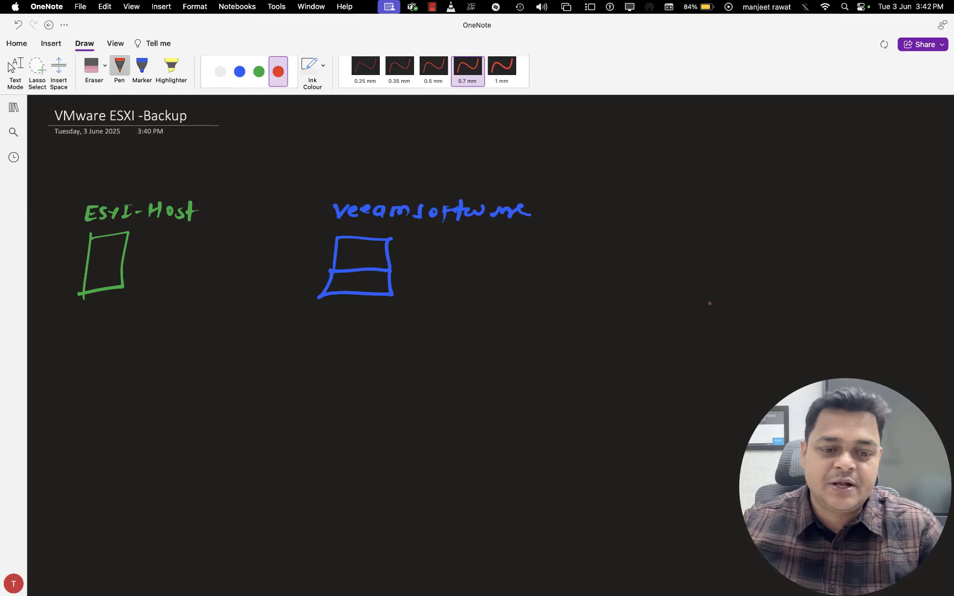
Draw a red box beyond the Veeam software box and handwrite the label "share storage" above it
mouse_move(665, 226)
mouse_down()
mouse_move(668, 288)
mouse_move(719, 283)
mouse_move(679, 289)
mouse_up()
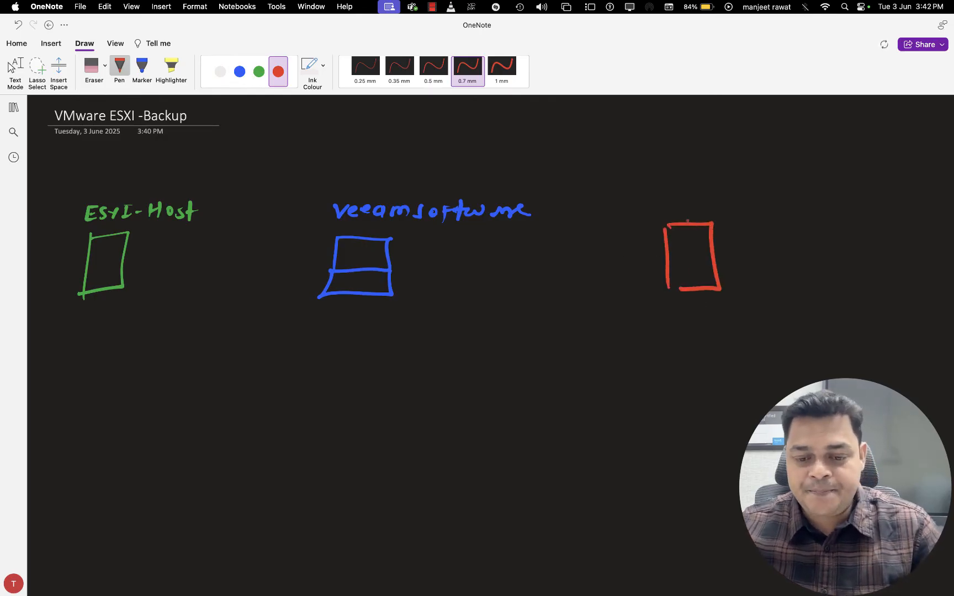
mouse_move(663, 200)
mouse_down()
mouse_move(670, 210)
mouse_move(794, 194)
mouse_move(807, 202)
mouse_move(813, 193)
mouse_move(838, 210)
mouse_up()
click(13, 67)
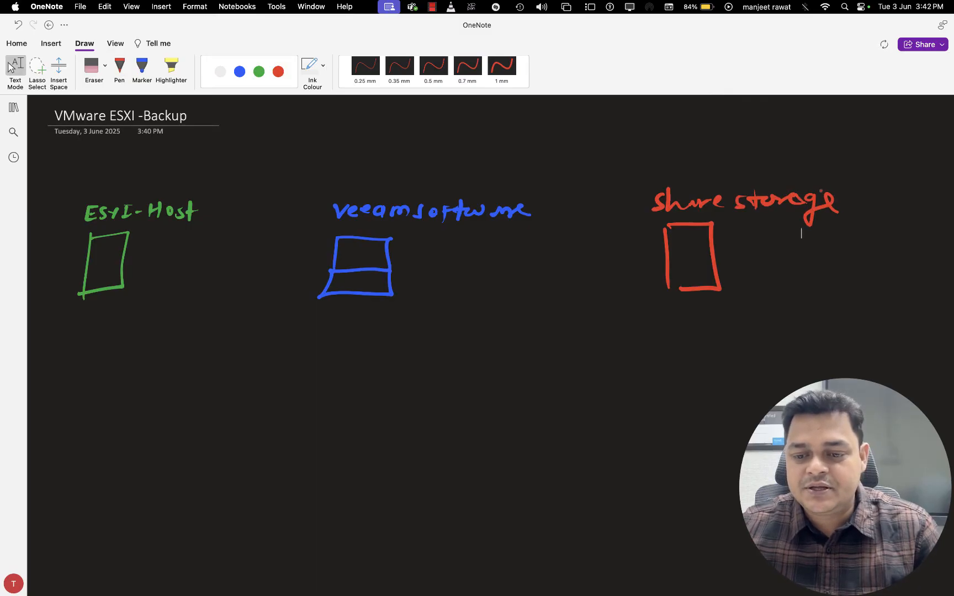
Handwrite "Repository." in green ink beside the red share storage box
click(119, 67)
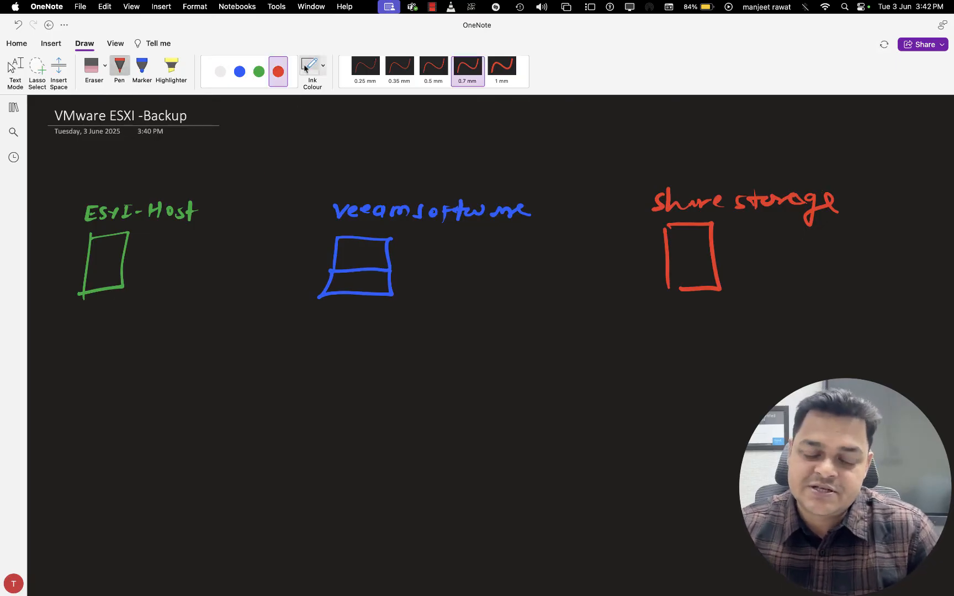
click(259, 71)
mouse_move(741, 254)
mouse_down()
mouse_move(845, 252)
mouse_move(838, 282)
mouse_up()
click(850, 260)
click(736, 278)
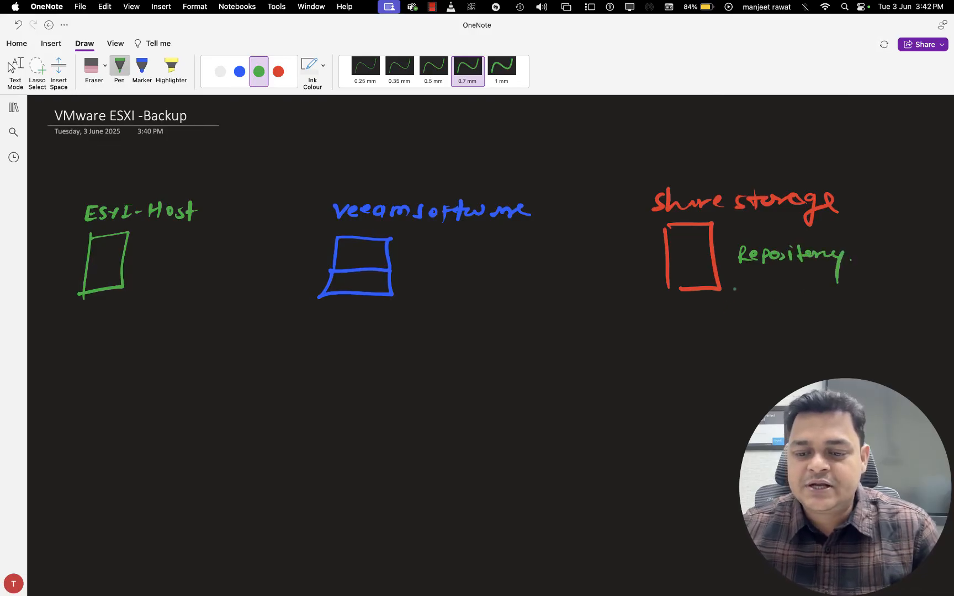
click(15, 66)
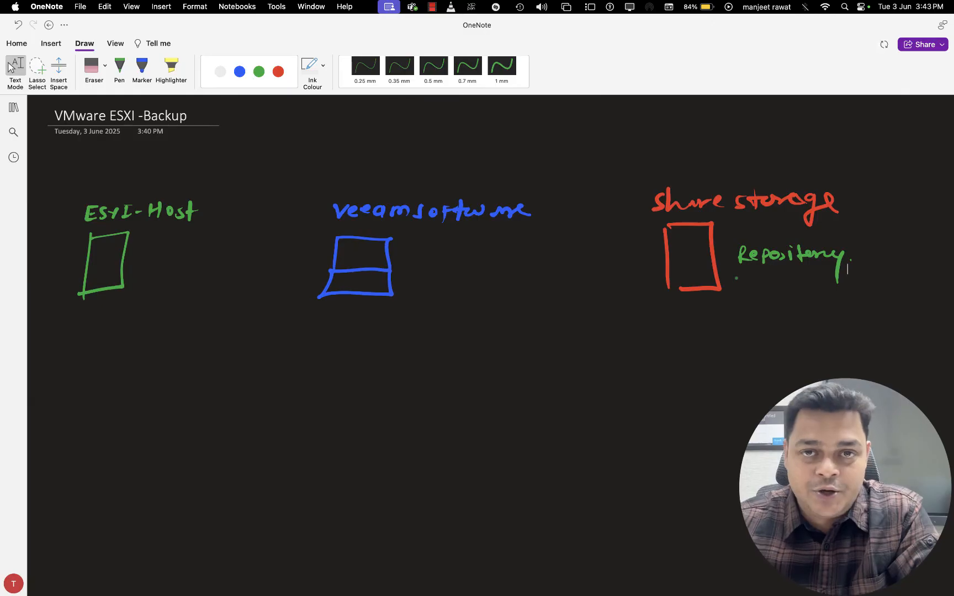
Draw green double-headed arrows linking the ESXI-Host box to the Veeam box, and the Veeam box to the share storage box
click(120, 67)
mouse_move(121, 263)
mouse_down()
mouse_move(665, 267)
mouse_move(655, 273)
mouse_up()
mouse_move(129, 273)
mouse_down()
mouse_move(119, 263)
mouse_move(135, 254)
mouse_up()
mouse_move(322, 256)
mouse_down()
mouse_move(337, 264)
mouse_move(326, 274)
mouse_up()
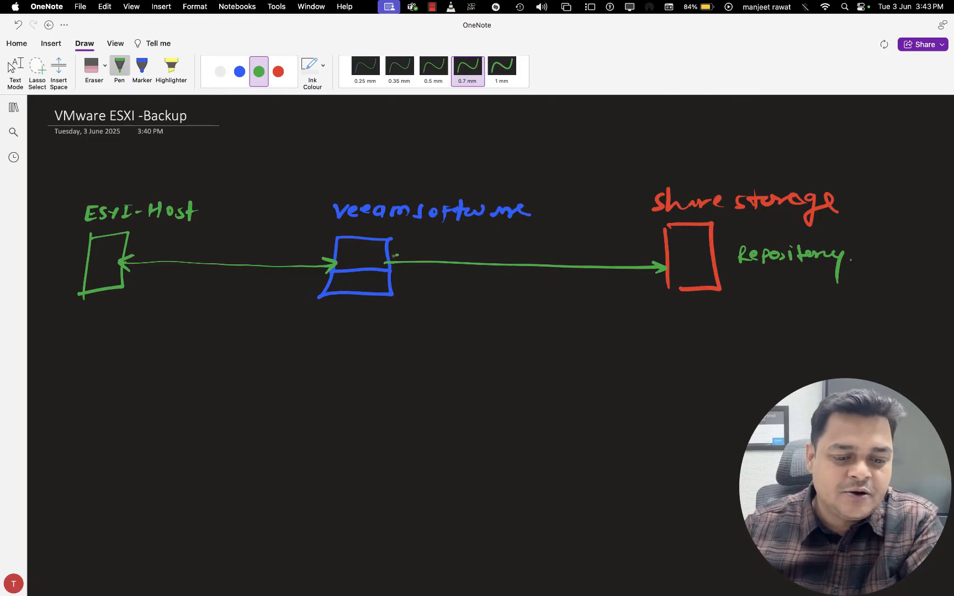
drag(398, 254, 398, 267)
key(Escape)
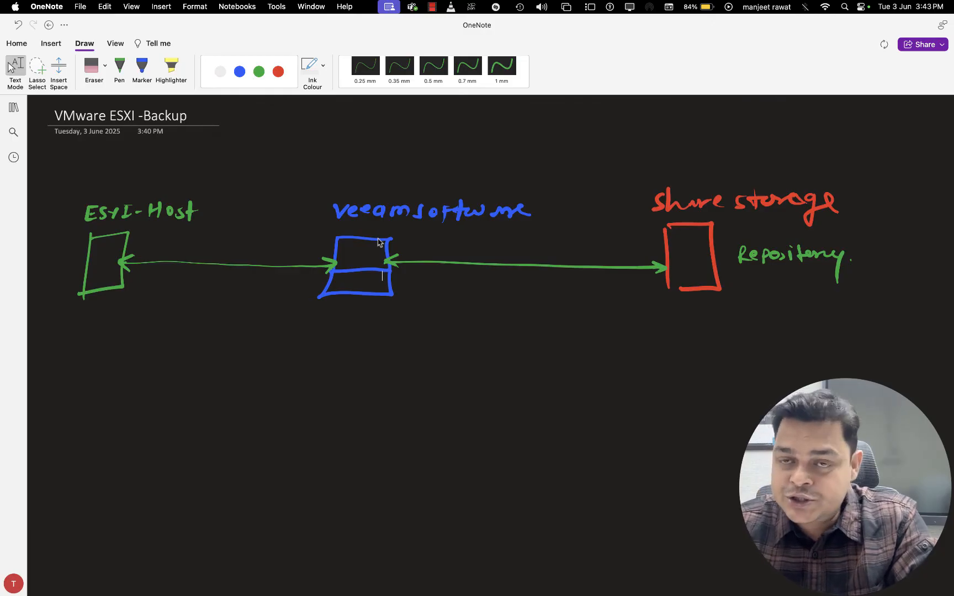
Switch to Microsoft Remote Desktop and view the esxi-hist-2 console for the host's management address
key(ctrl+Right)
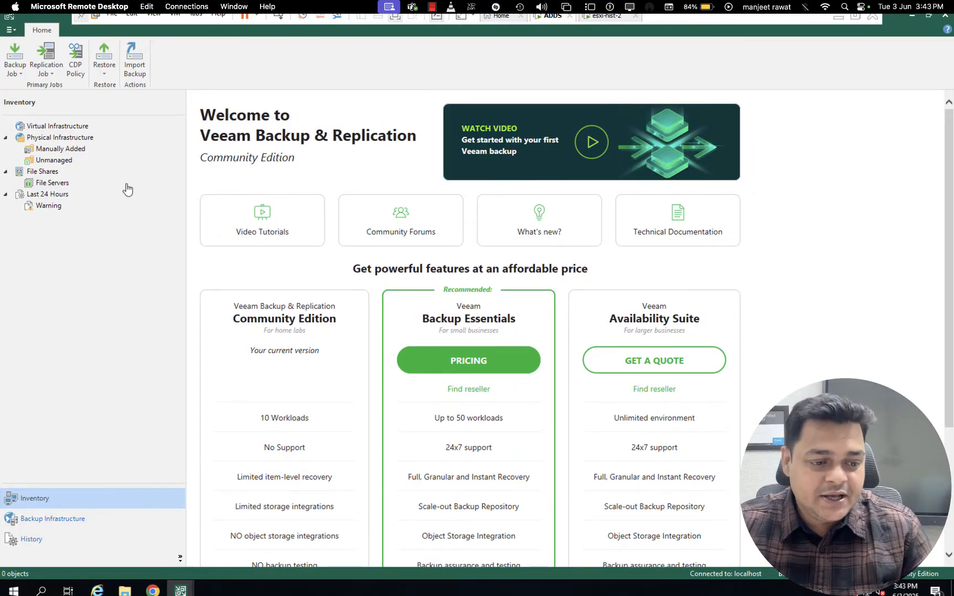
click(607, 16)
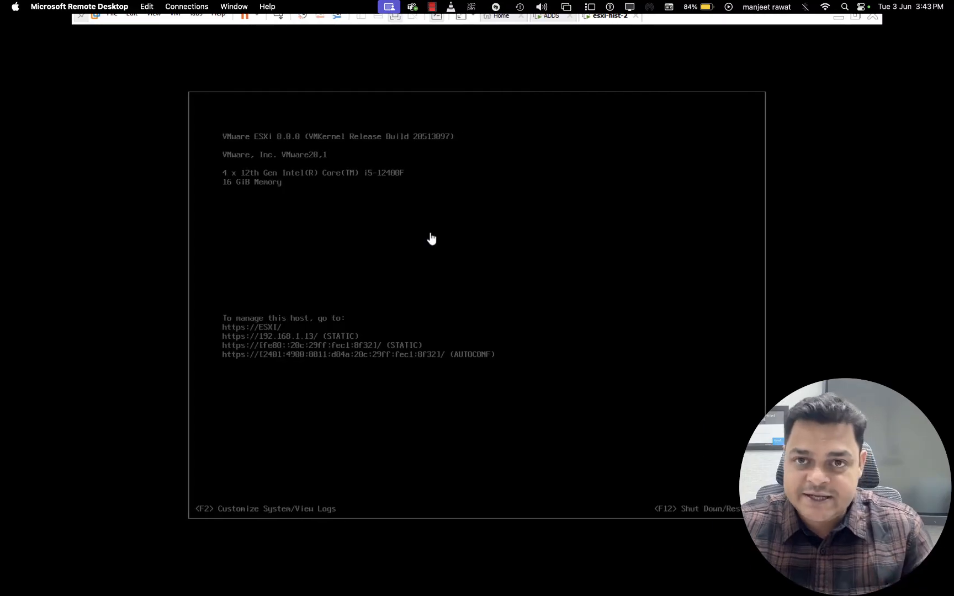
key(ctrl+Left)
key(ctrl+Left)
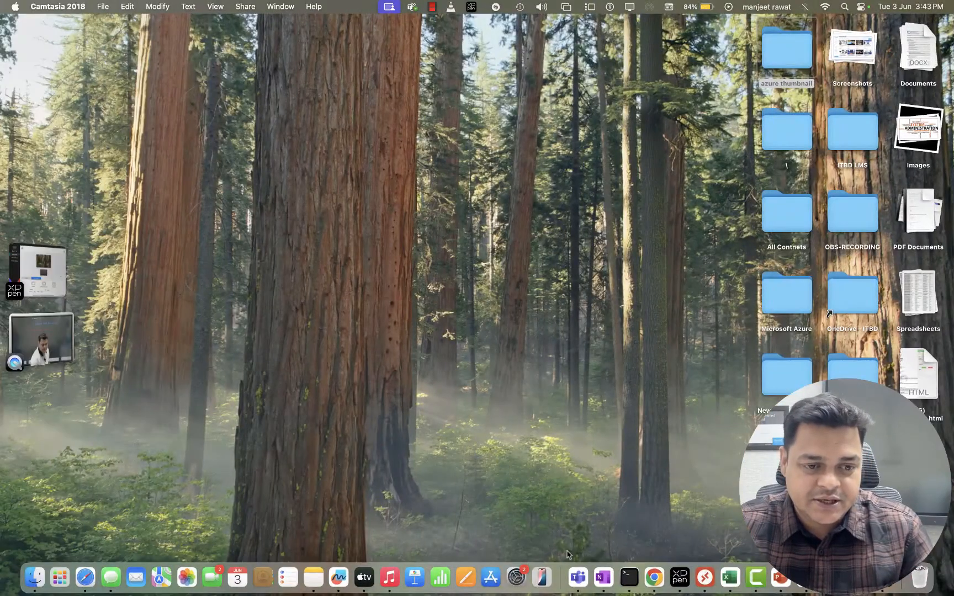
Switch to Chrome and close the Teach Me Cloud YouTube, WhatsApp and Microsoft 365 admin center pages
click(654, 577)
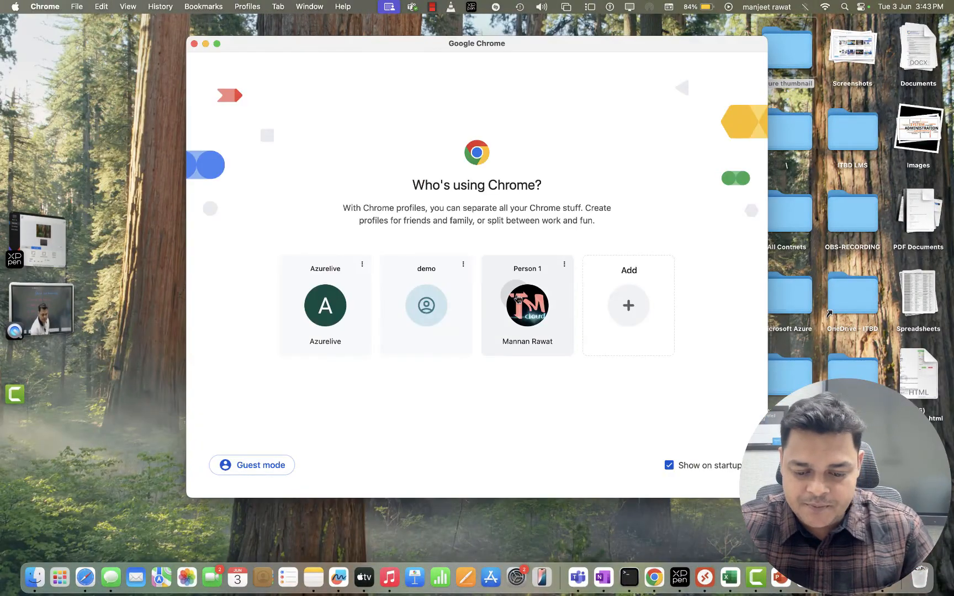
click(194, 43)
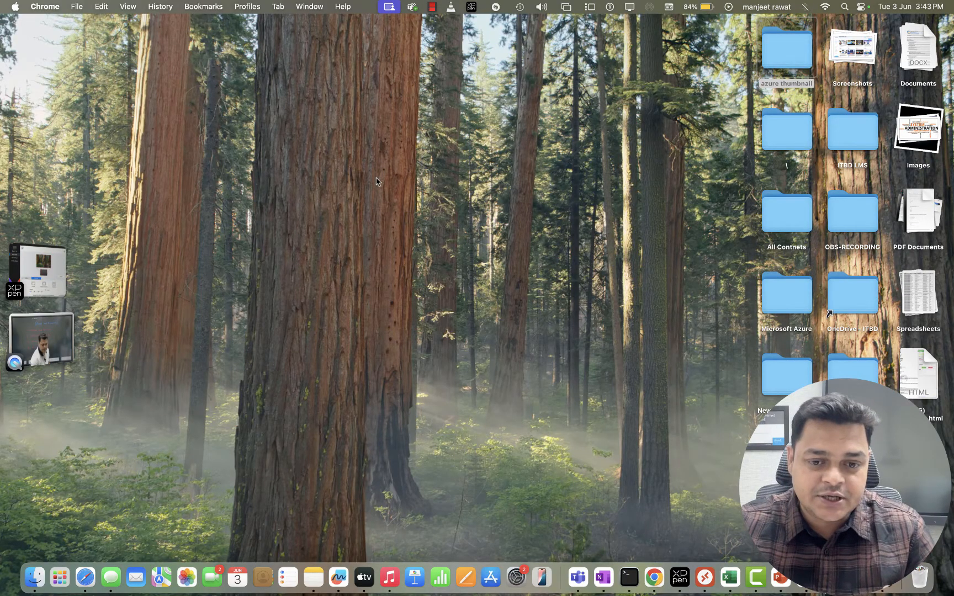
click(653, 576)
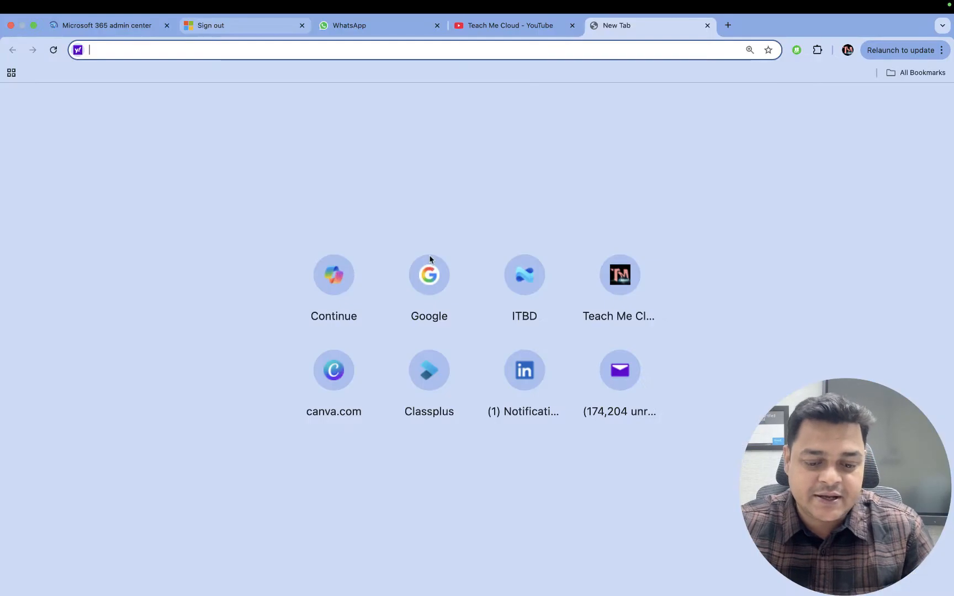
click(425, 26)
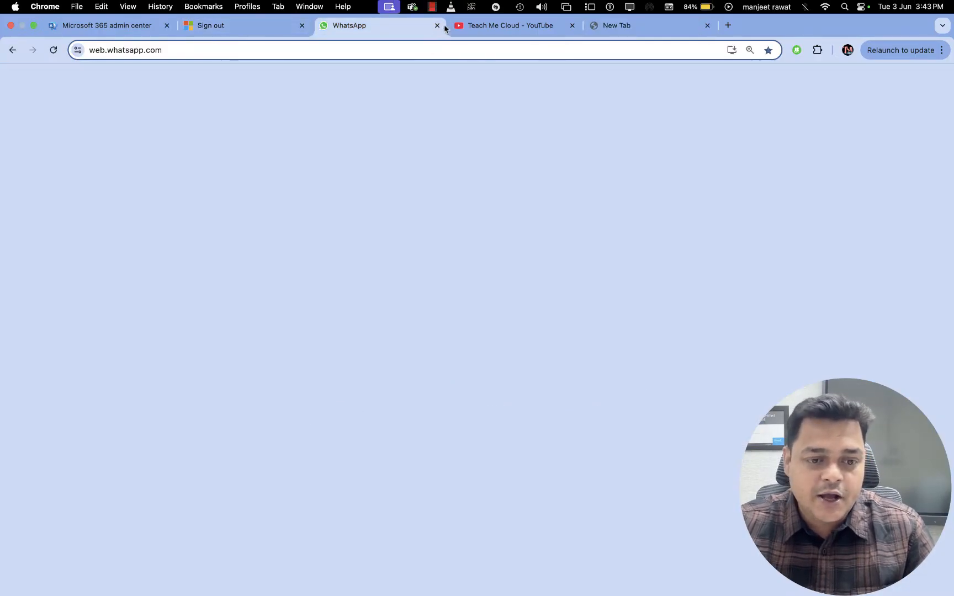
click(571, 25)
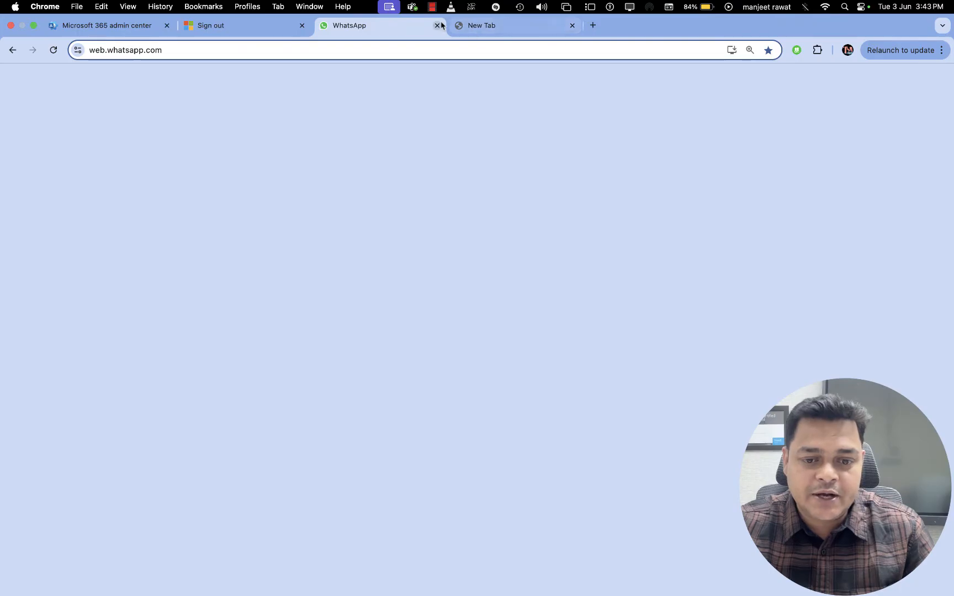
key(super+w)
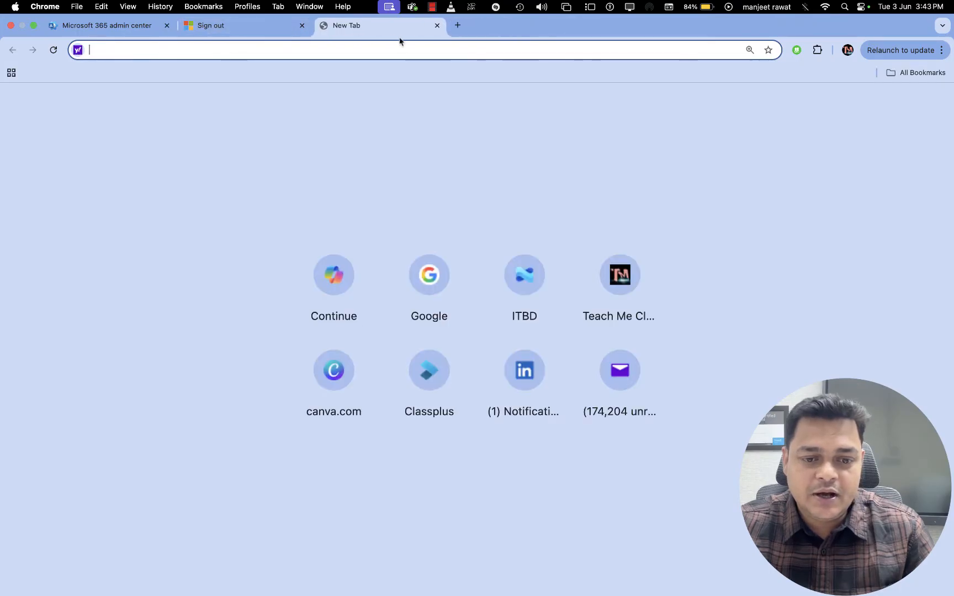
click(167, 26)
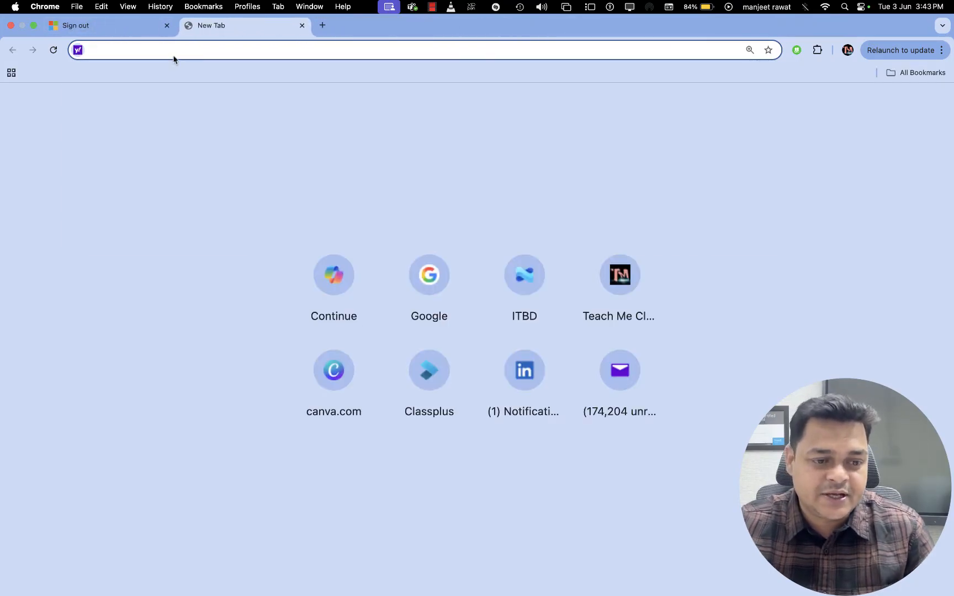
Load the ESXi host's web client at 192.168.1.13 and close the leftover Sign out page
text(192)
key(Return)
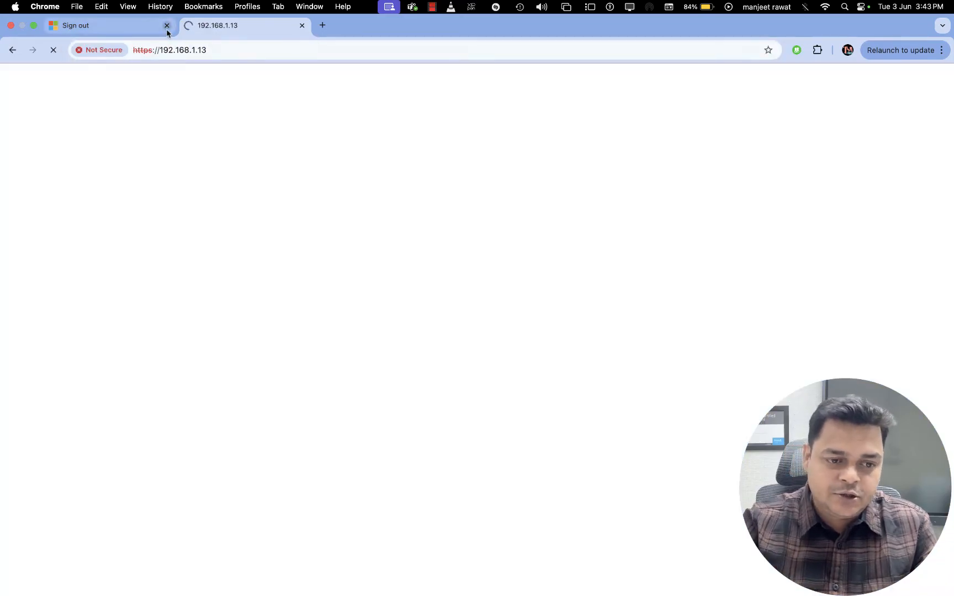
click(166, 26)
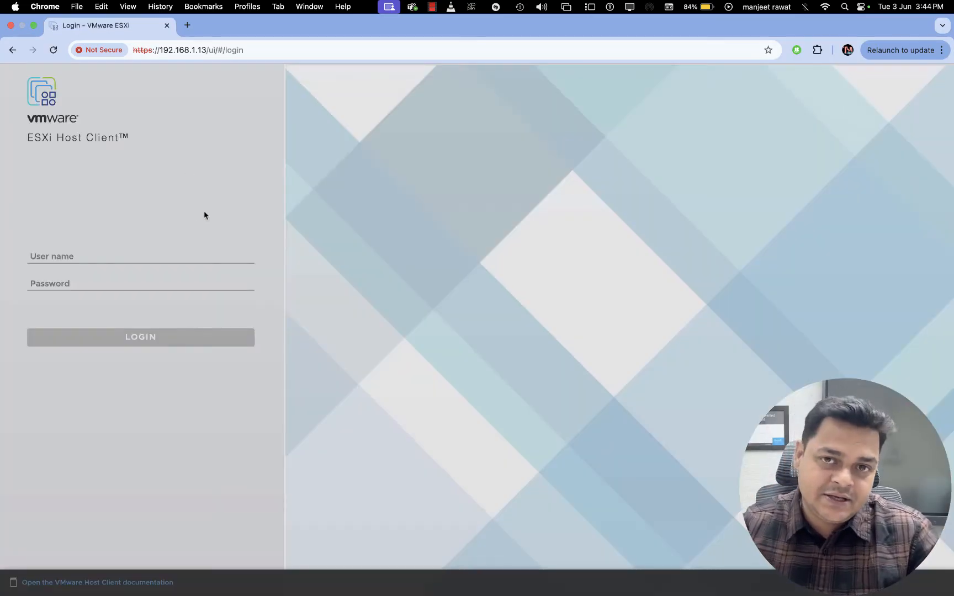
Log in to the ESXi Host Client as root with the account password
click(126, 254)
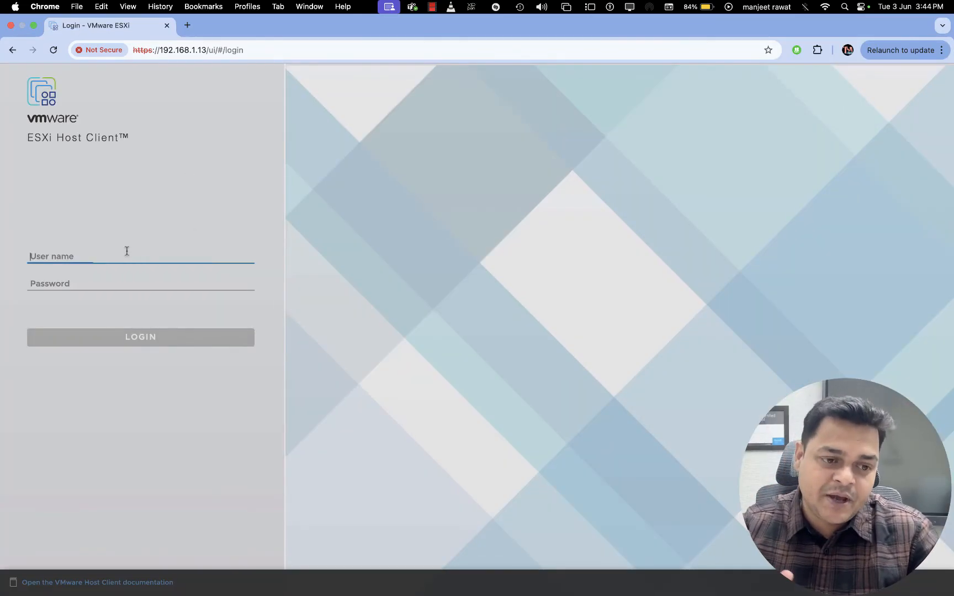
text(root)
key(Tab)
text(•••••••••)
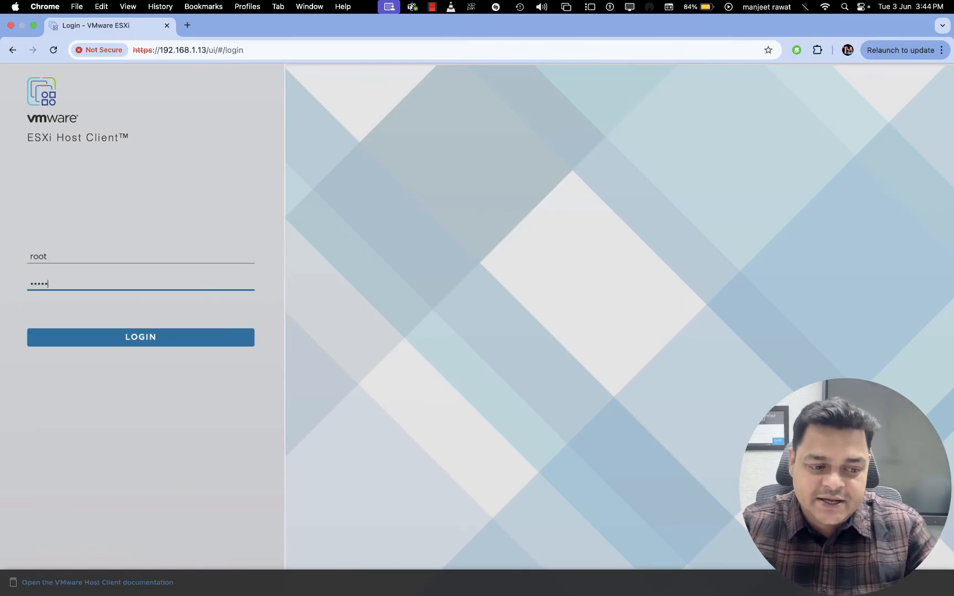
key(Return)
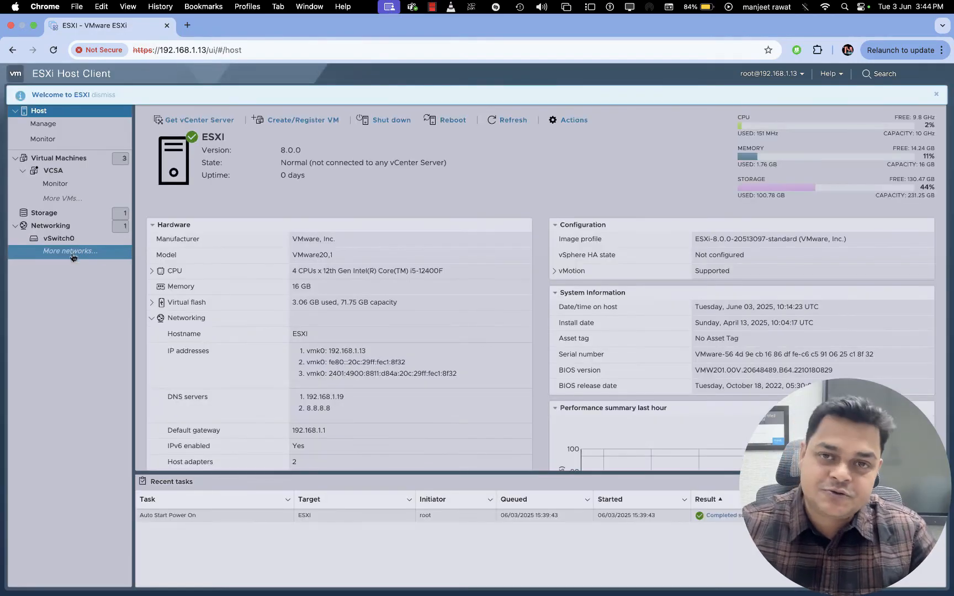
Start the Win-11 virtual machine with its console open and cancel the redo log question
click(60, 159)
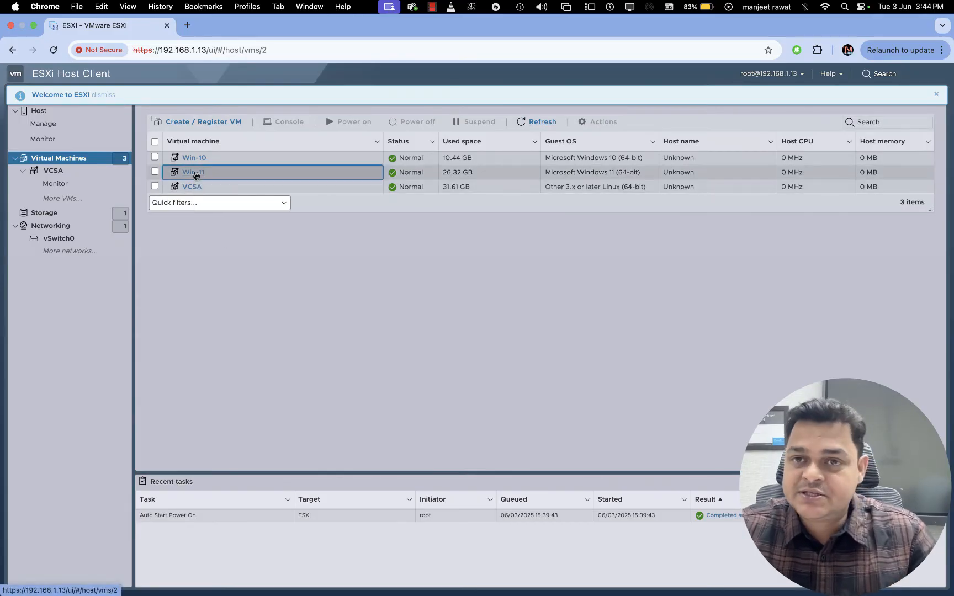
click(194, 172)
click(225, 175)
click(236, 177)
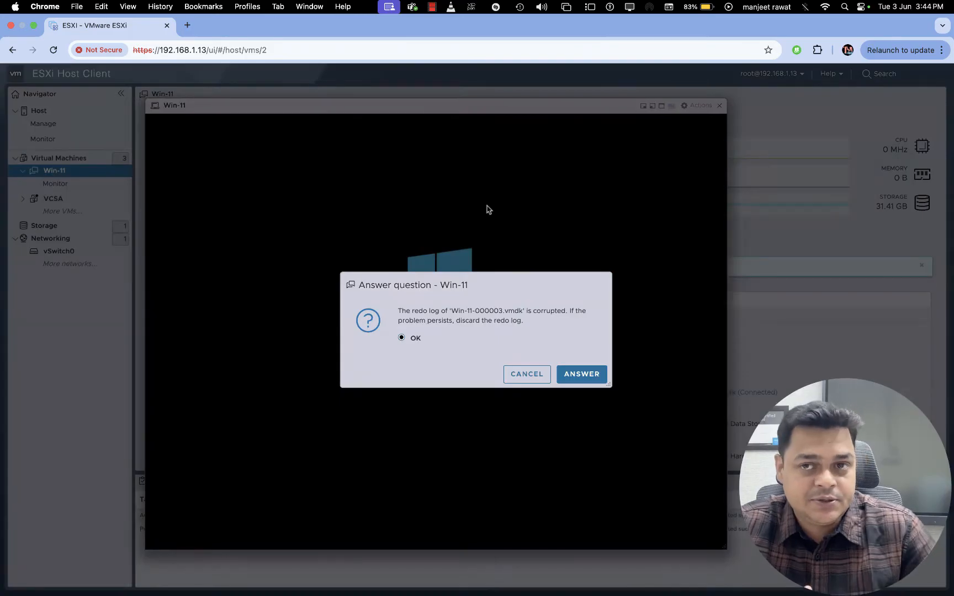
click(522, 375)
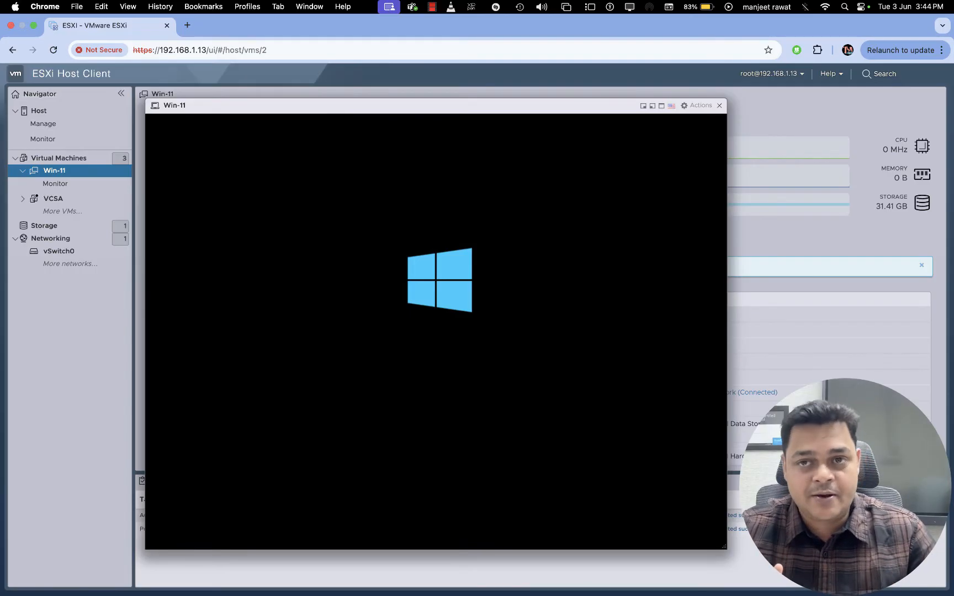
Return to Microsoft Remote Desktop, minimize the virtual machine window, and show This PC in a maximized File Explorer
key(ctrl+Right)
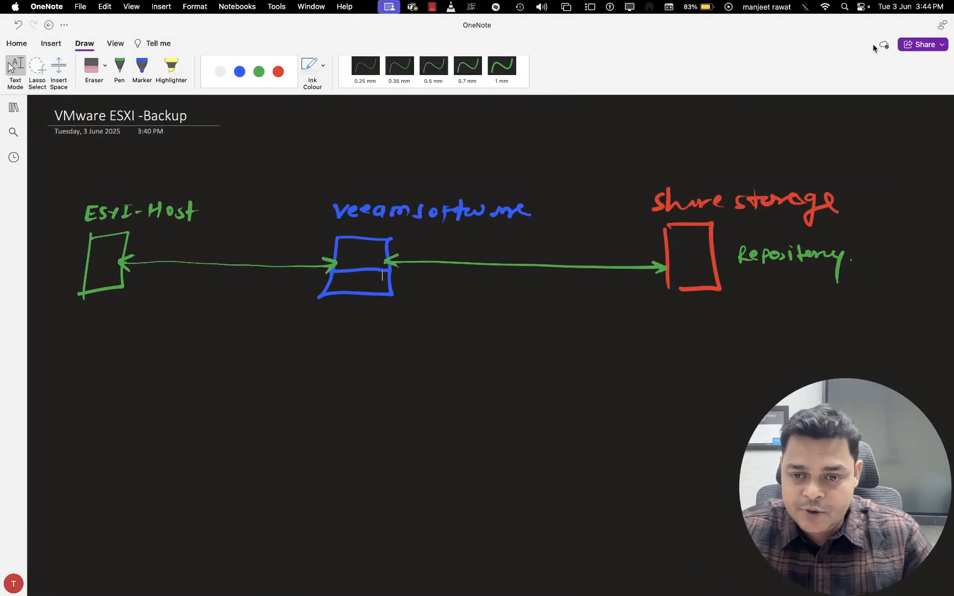
key(ctrl+Right)
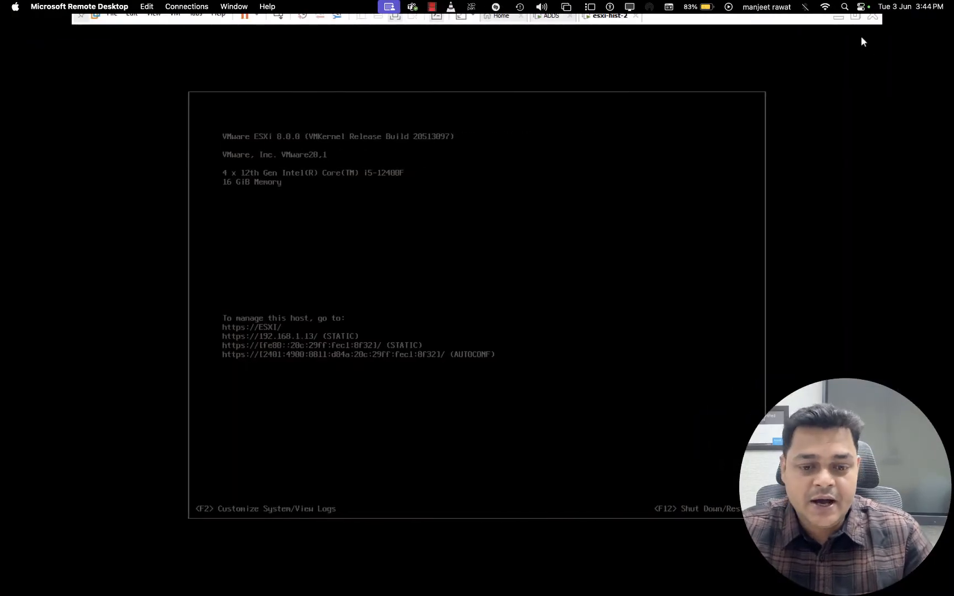
click(838, 18)
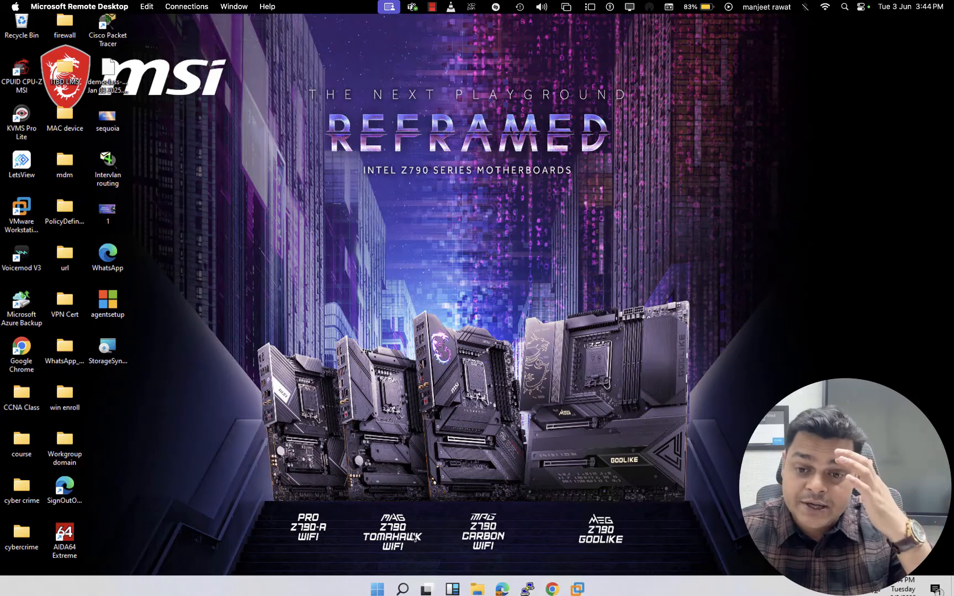
click(477, 588)
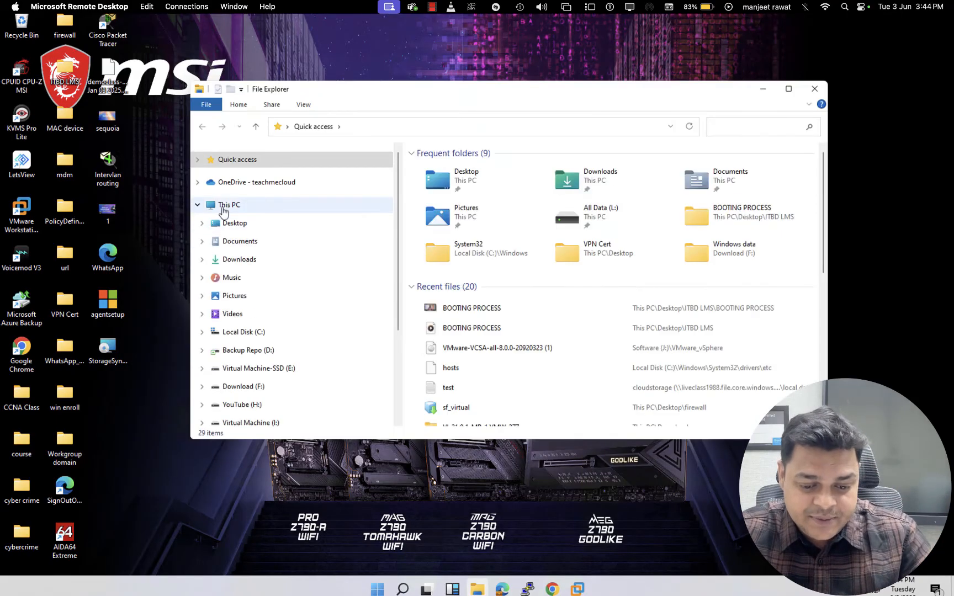
click(227, 205)
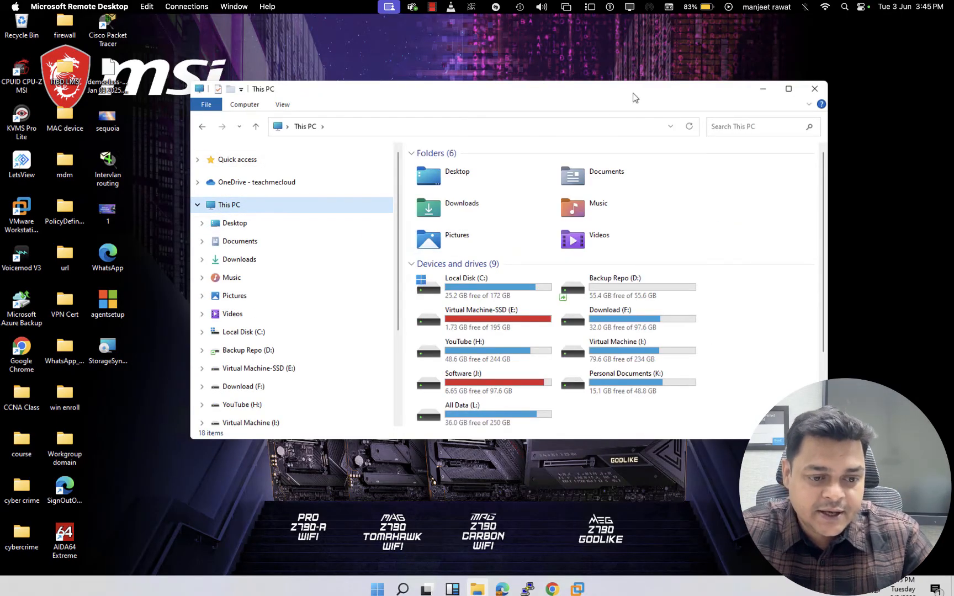
double_click(634, 97)
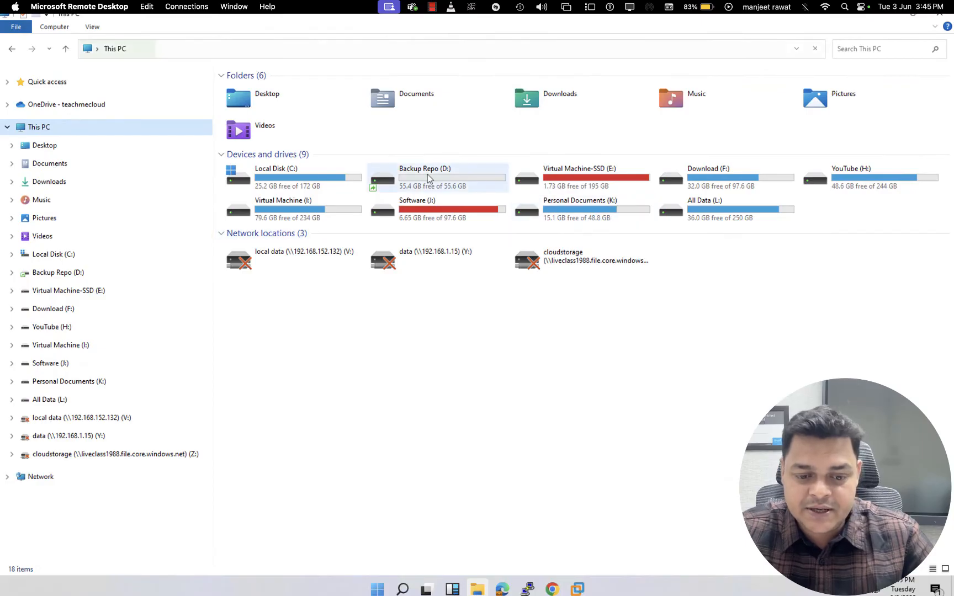
Examine the Shared-Storage folder on the Backup Repo (D:) drive, then go back to This PC
double_click(429, 178)
click(271, 92)
double_click(271, 92)
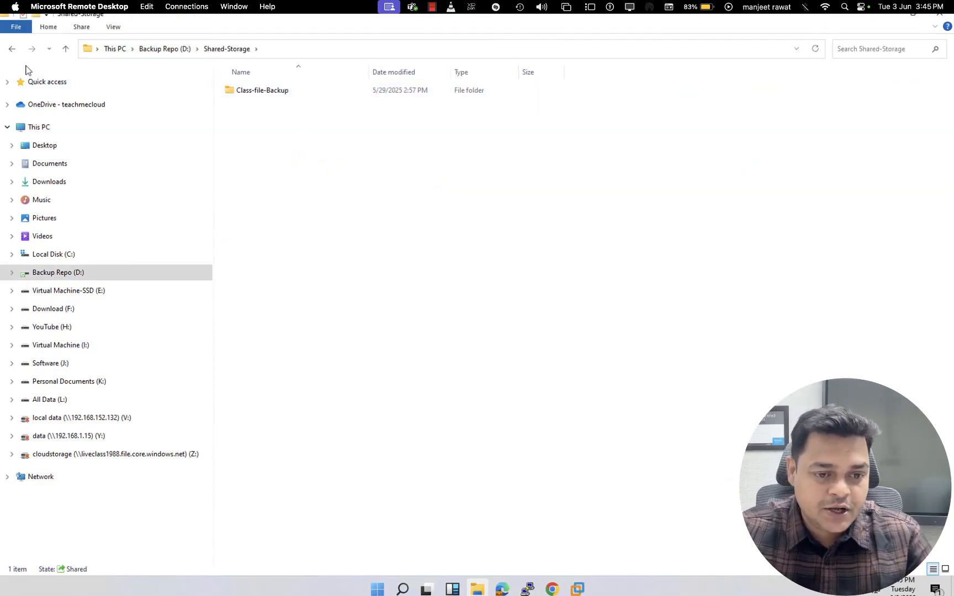
click(11, 48)
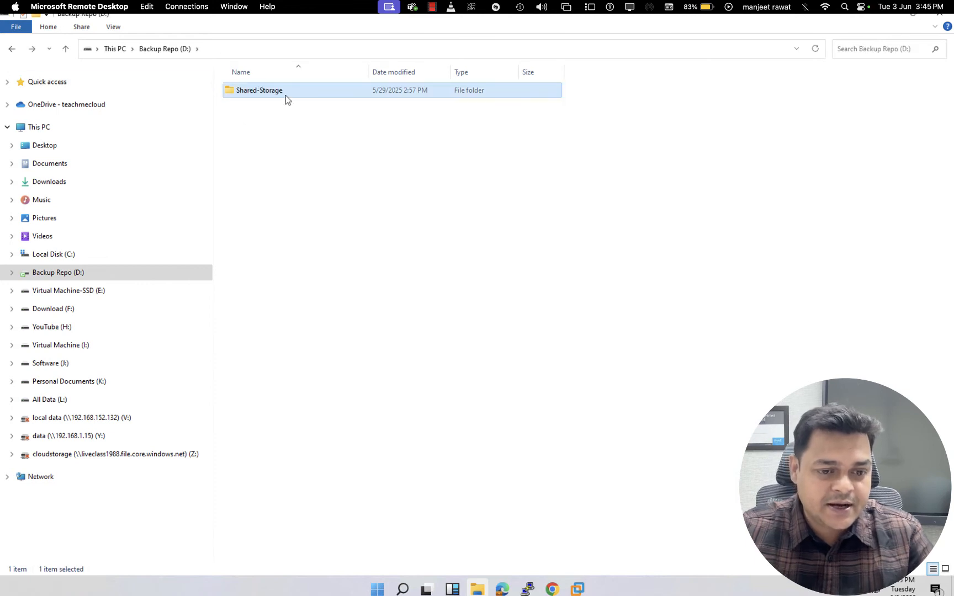
mouse_move(286, 99)
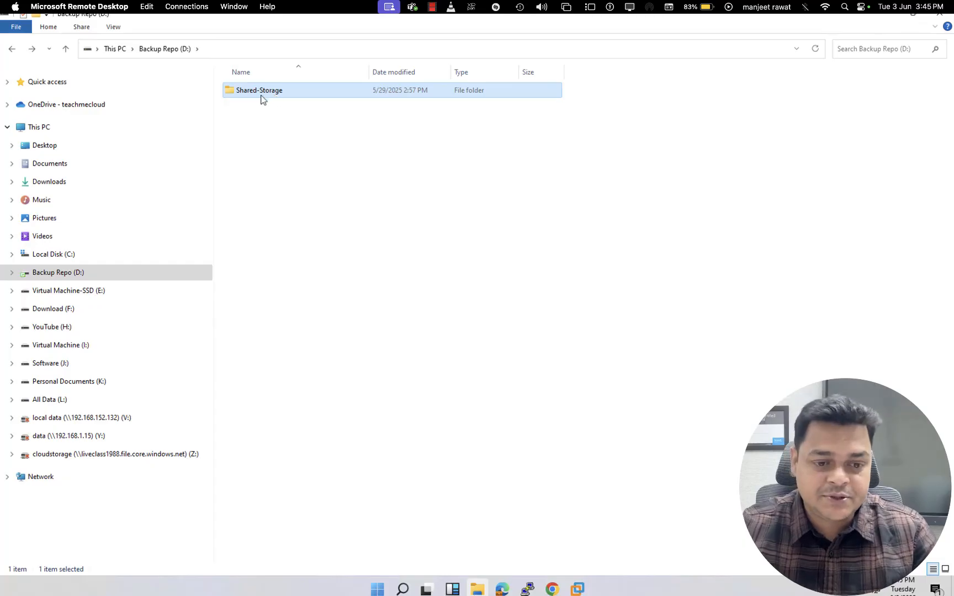
click(11, 49)
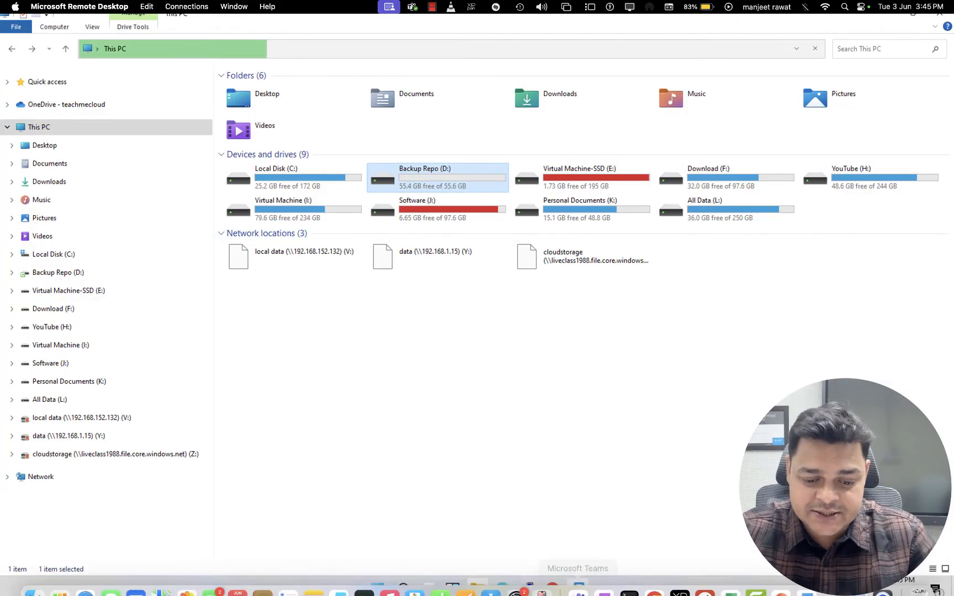
Switch to the virtual machine window running Veeam Backup & Replication and list the unavailable backup repositories in the backup infrastructure
mouse_move(577, 586)
click(576, 521)
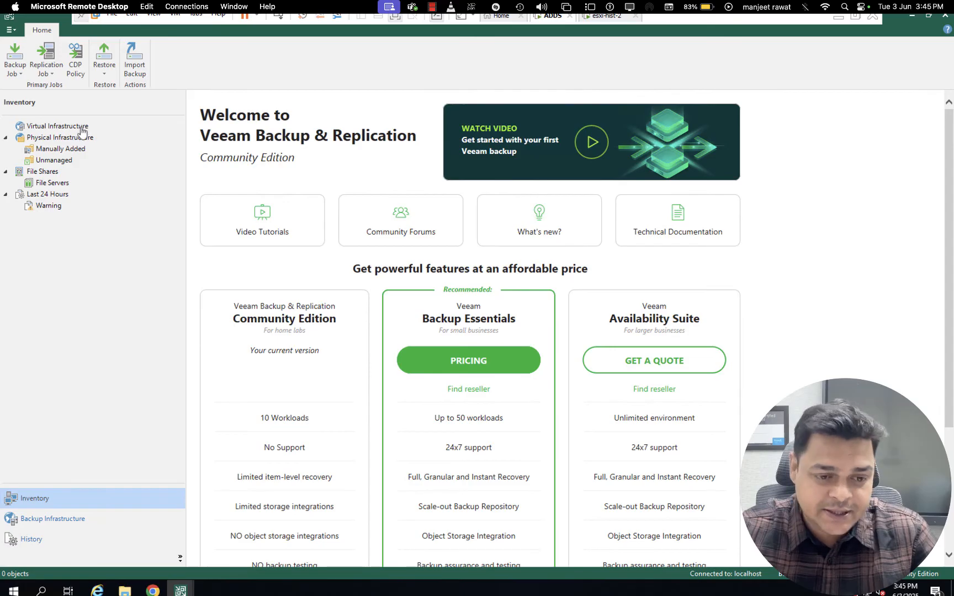
click(65, 522)
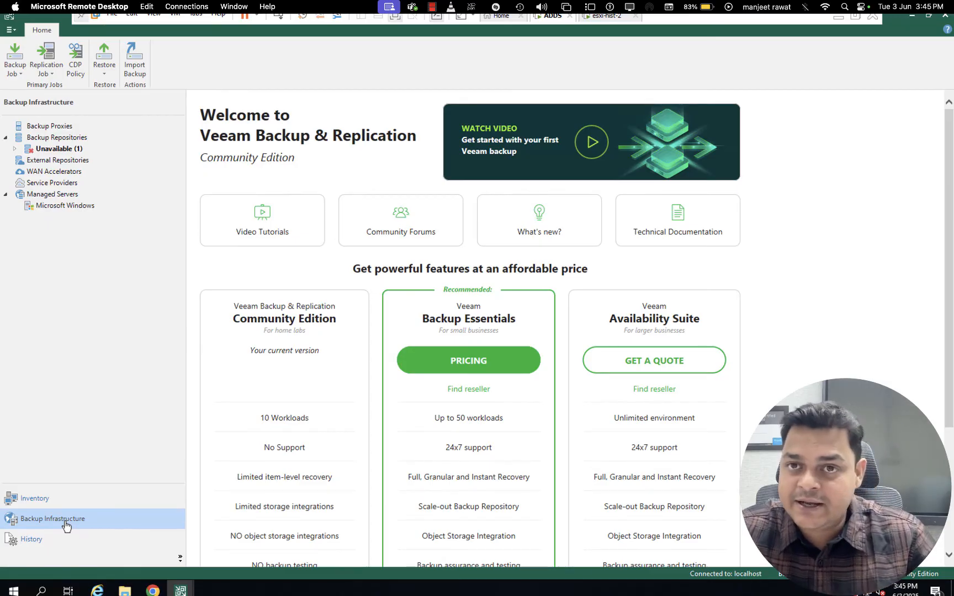
click(62, 150)
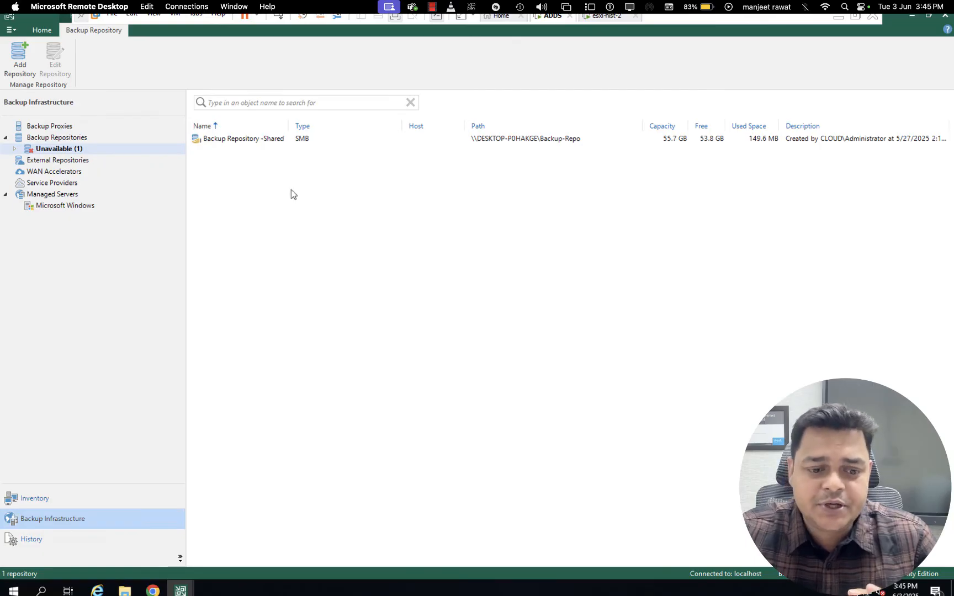
Rescan the SMB repository Backup Repository -Shared twice, closing the synchronization log each time
click(263, 141)
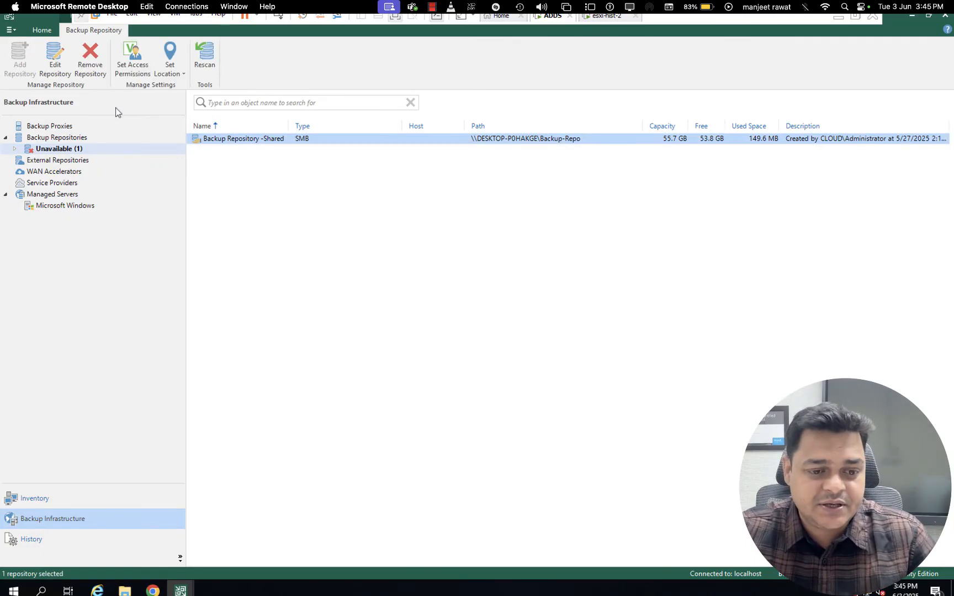
click(205, 55)
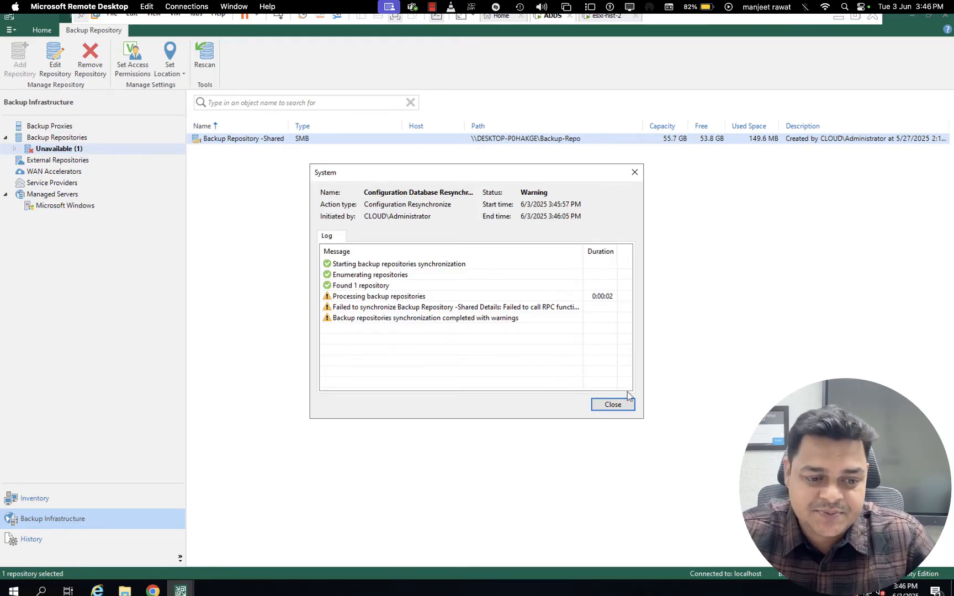
click(619, 405)
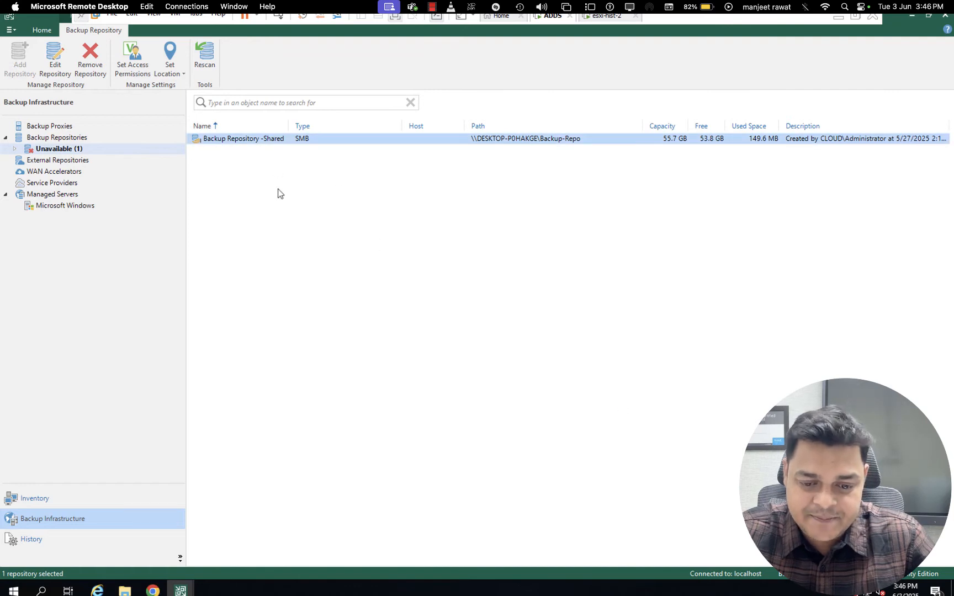
click(302, 202)
click(245, 138)
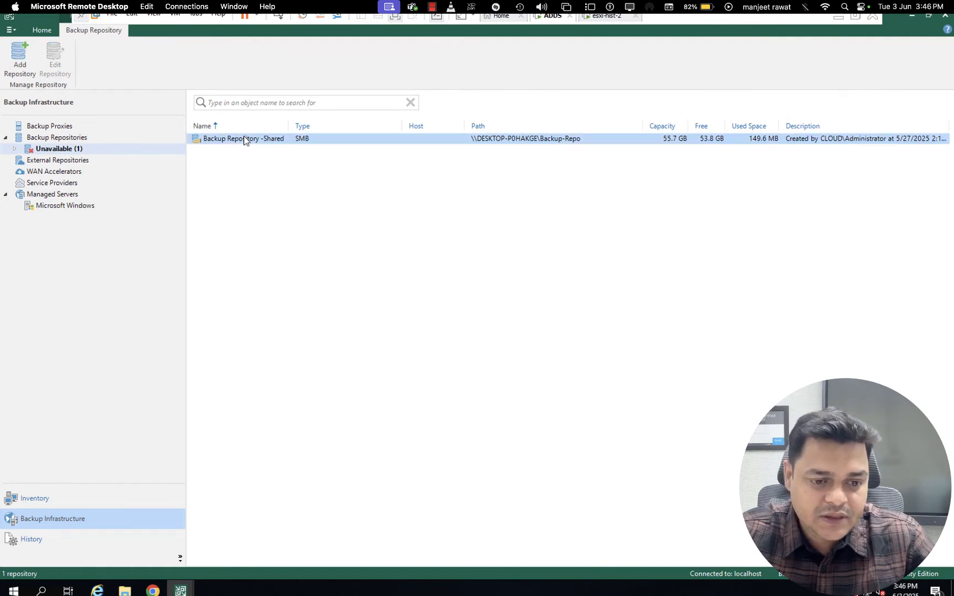
click(204, 55)
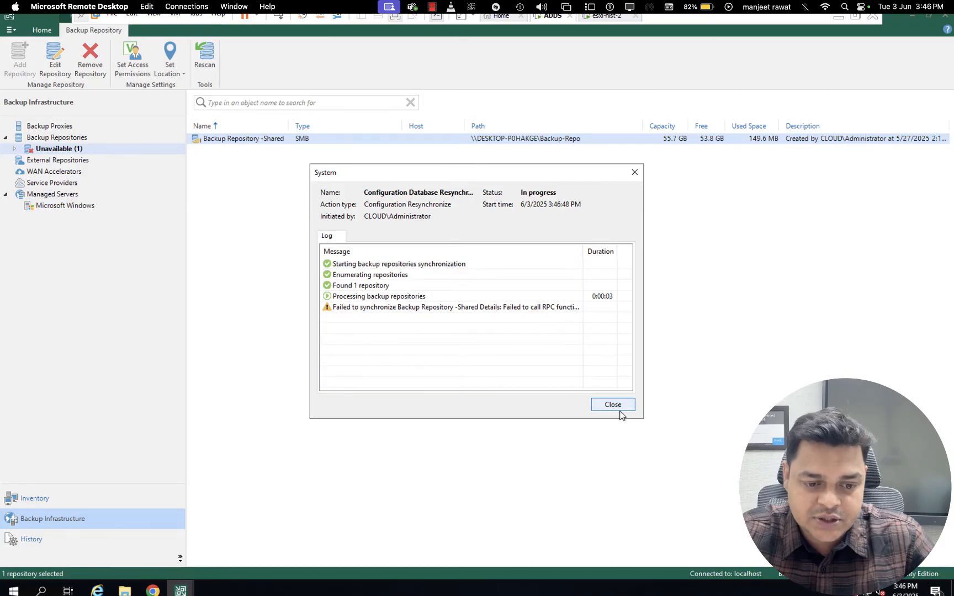
click(620, 410)
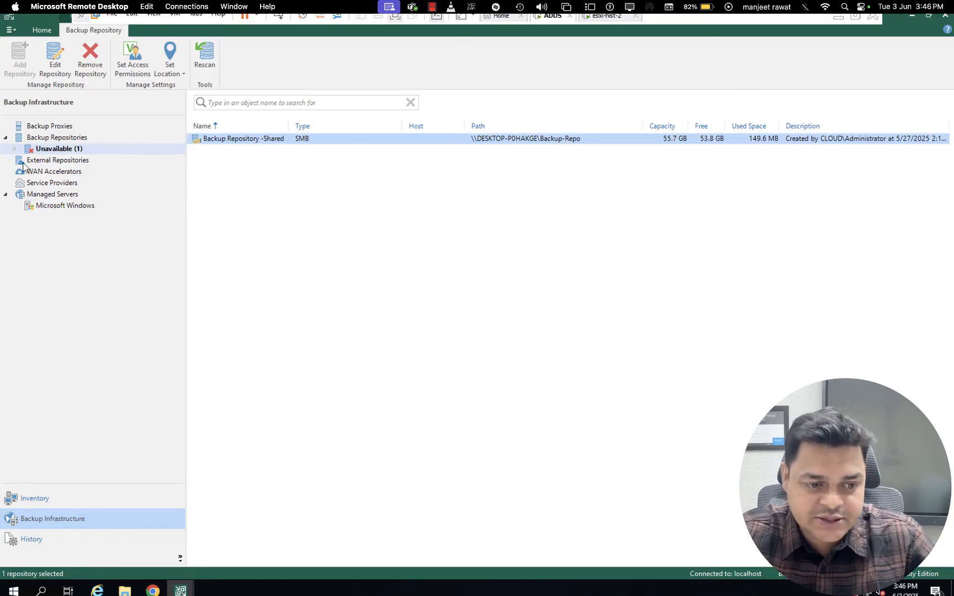
Show all backup repositories, rescan Demo-Repo, and close its synchronization log
click(16, 151)
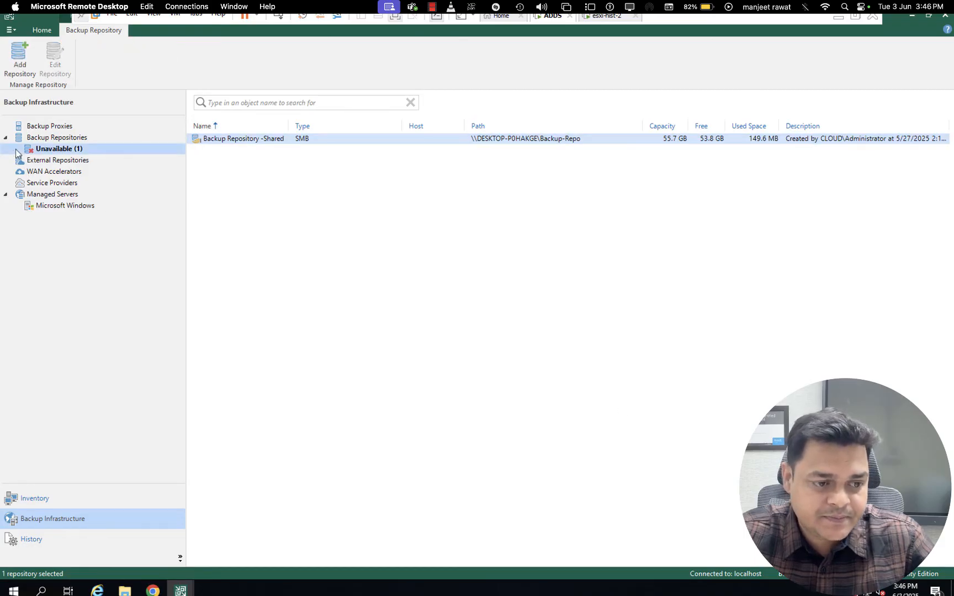
click(59, 139)
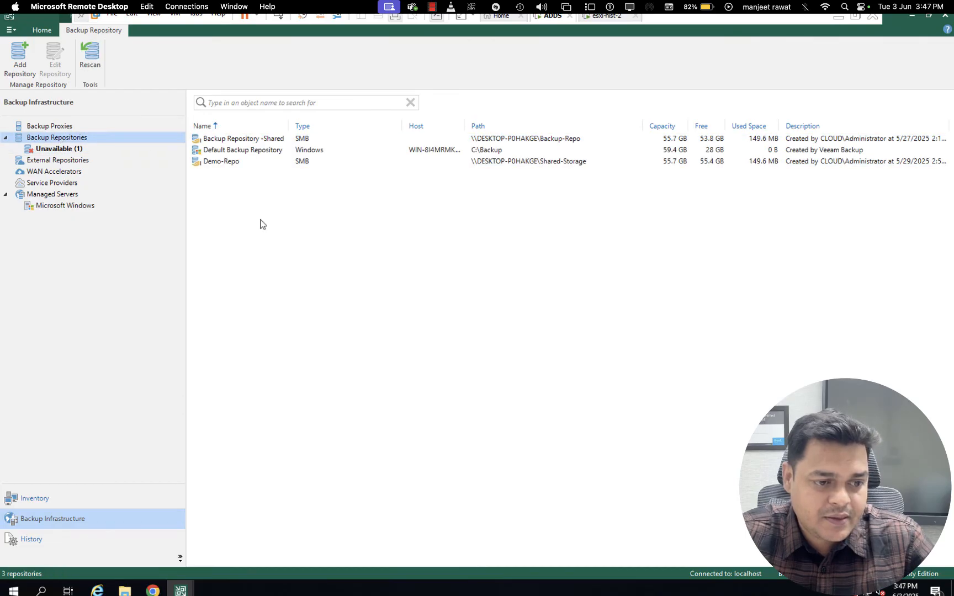
click(231, 162)
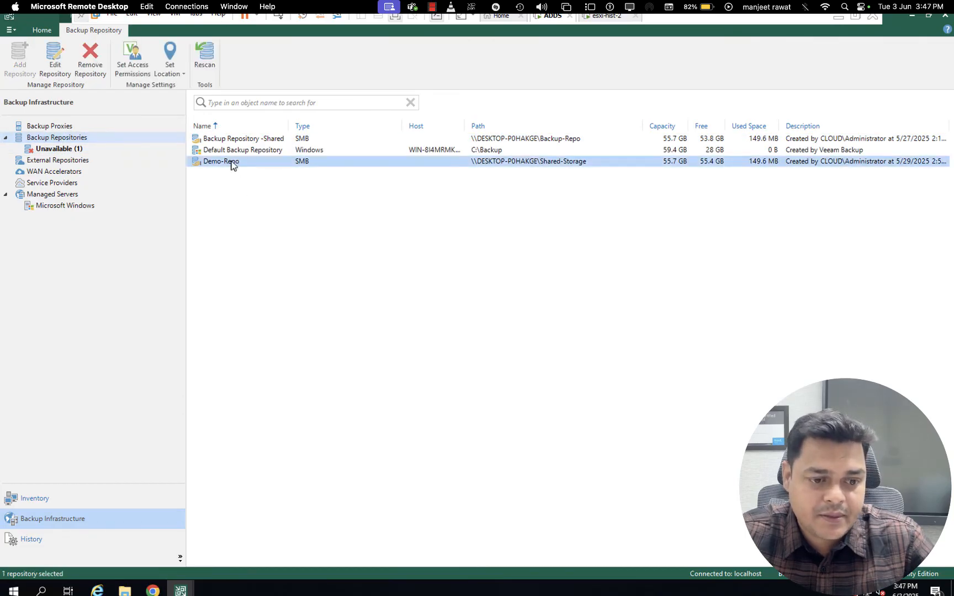
right_click(249, 161)
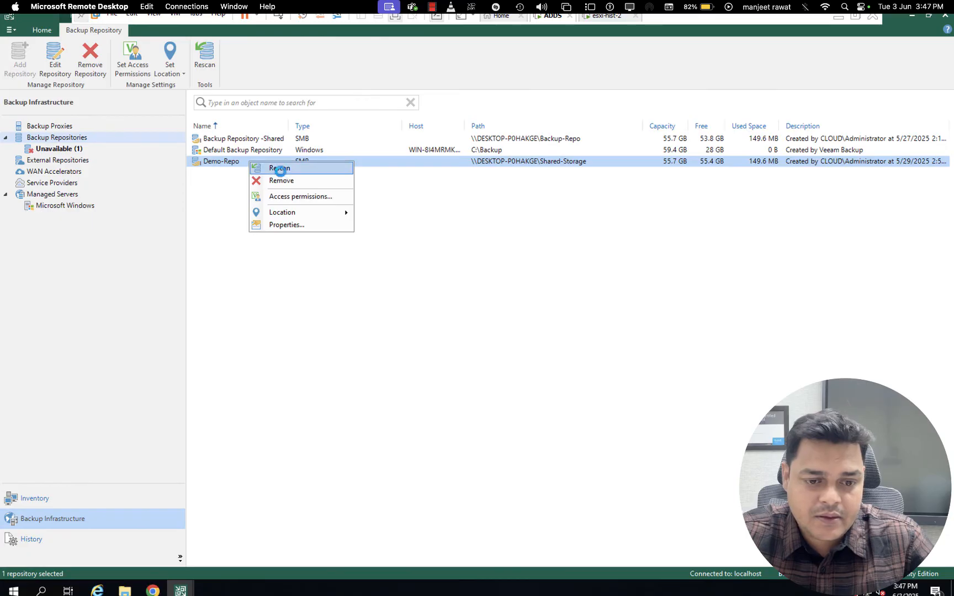
click(279, 169)
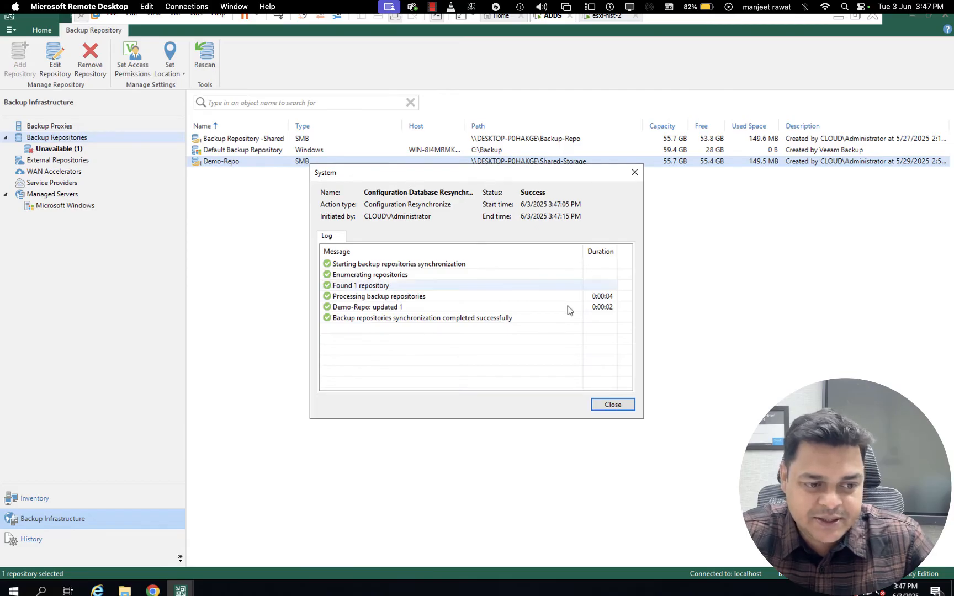
click(622, 404)
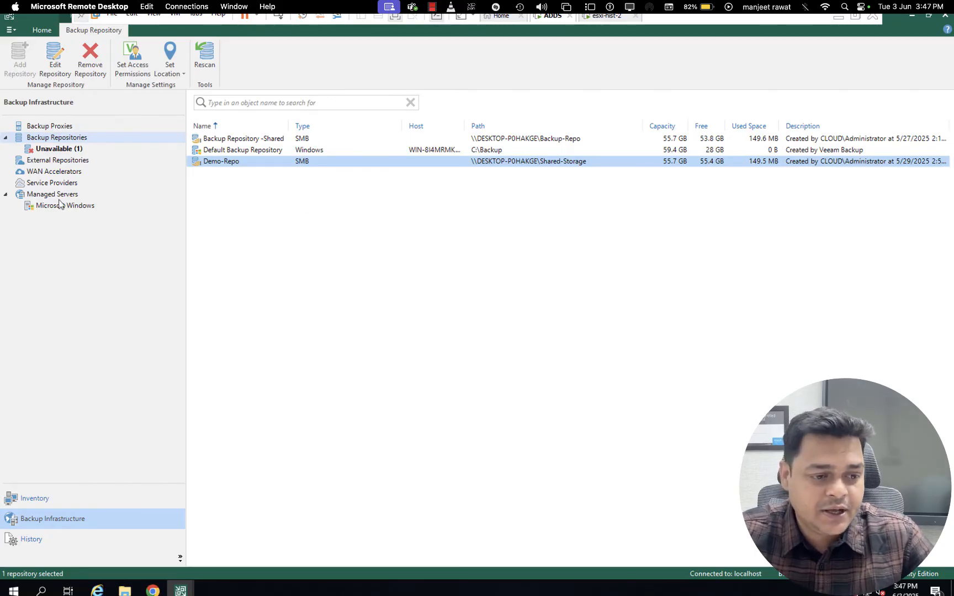
Start a virtual machine backup job from the inventory, agree to register the virtualization infrastructure, and choose VMware vSphere with the vSphere server type
click(36, 499)
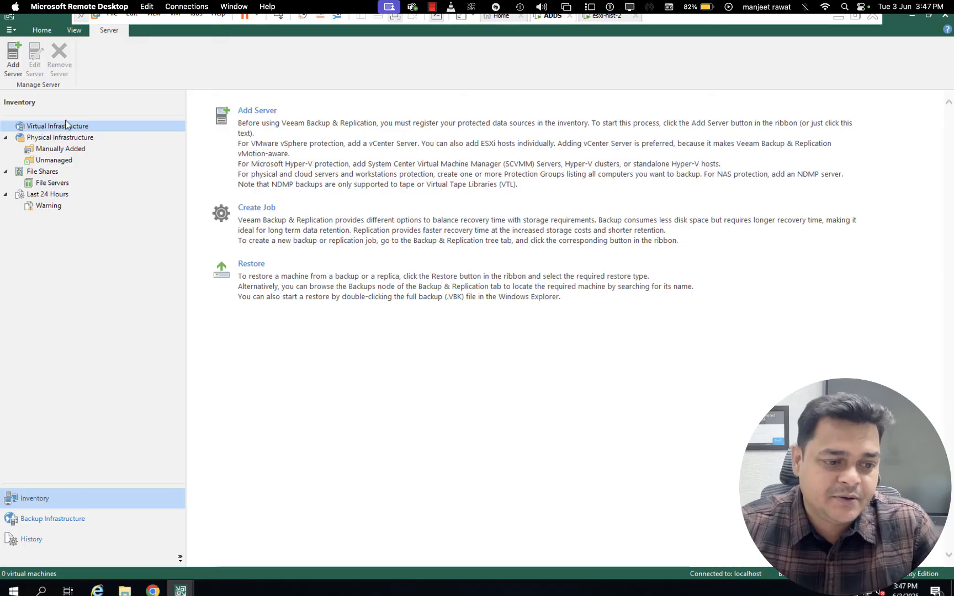
click(34, 32)
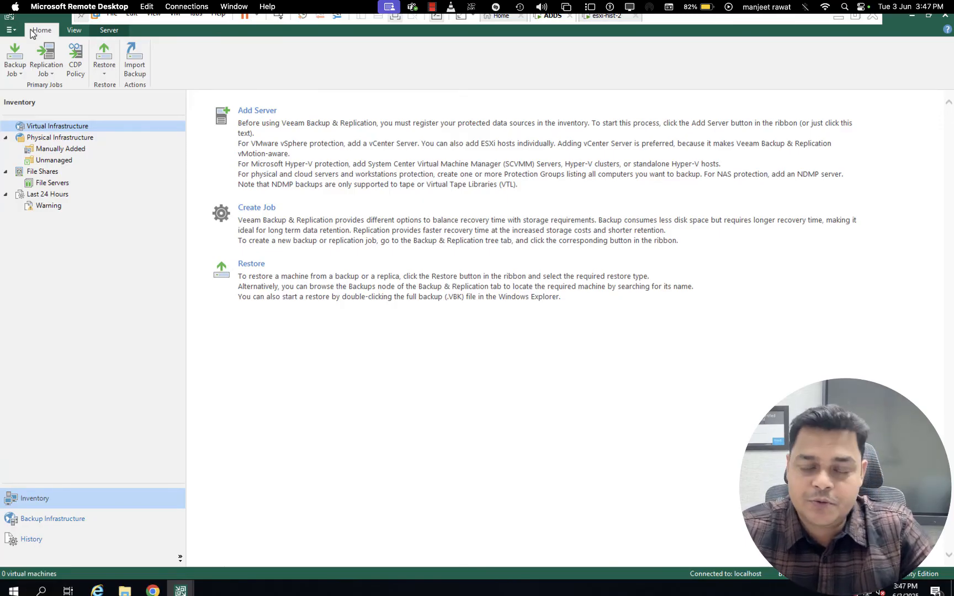
click(15, 65)
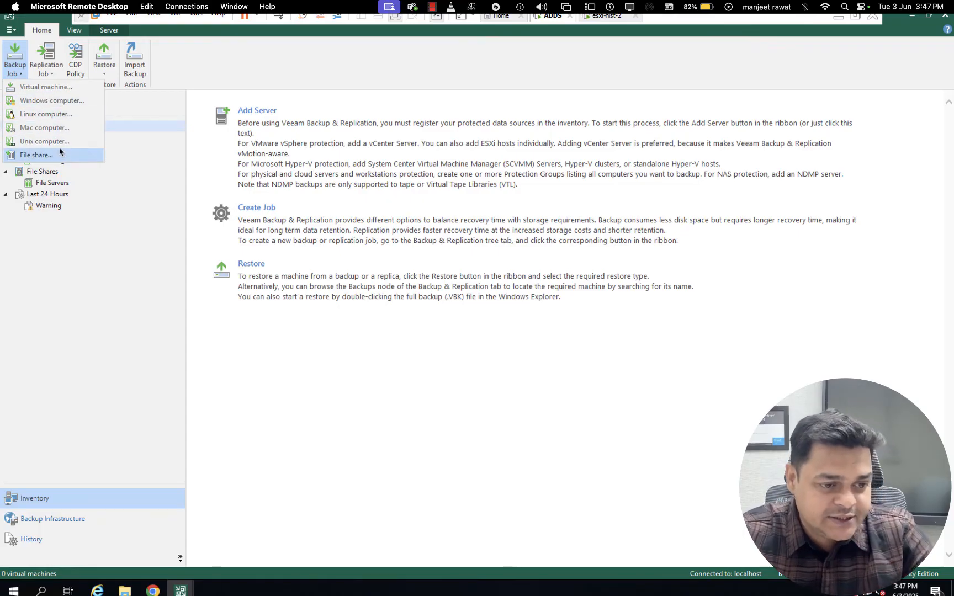
click(47, 88)
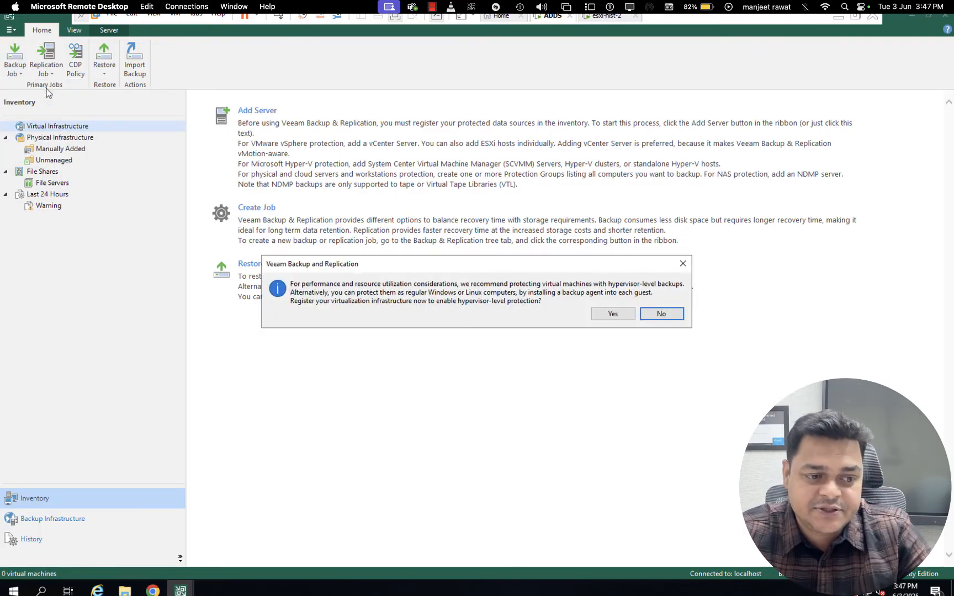
click(612, 313)
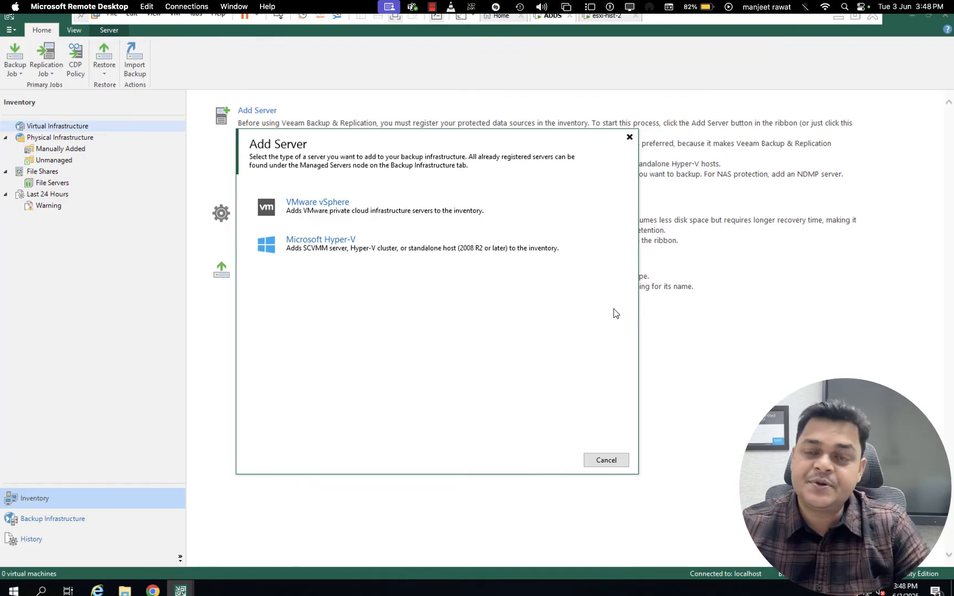
click(329, 207)
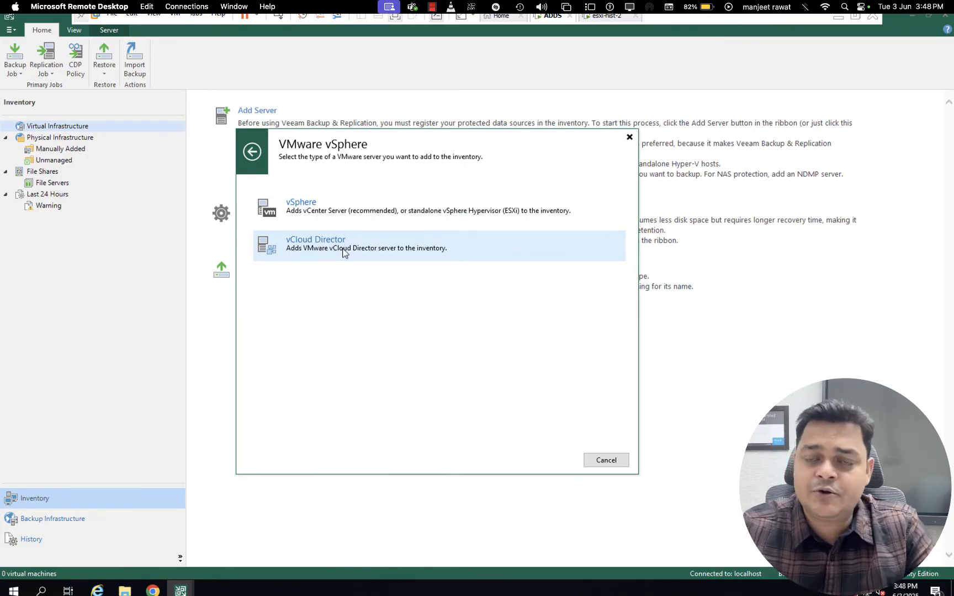
click(325, 216)
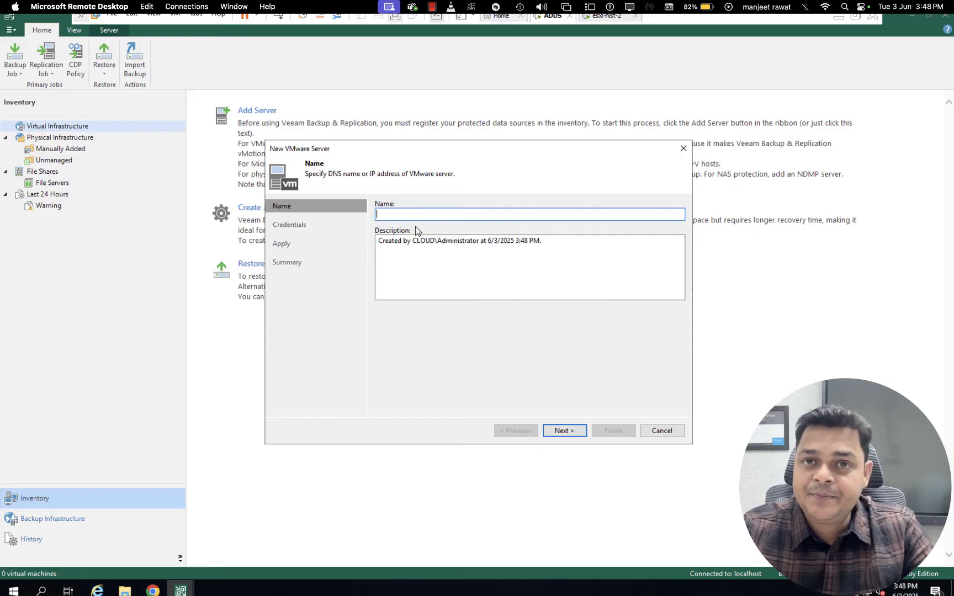
Name the new VMware server 192.168.1.13, check the address on the esxi-hist-2 console, and continue to the credentials
text(192.)
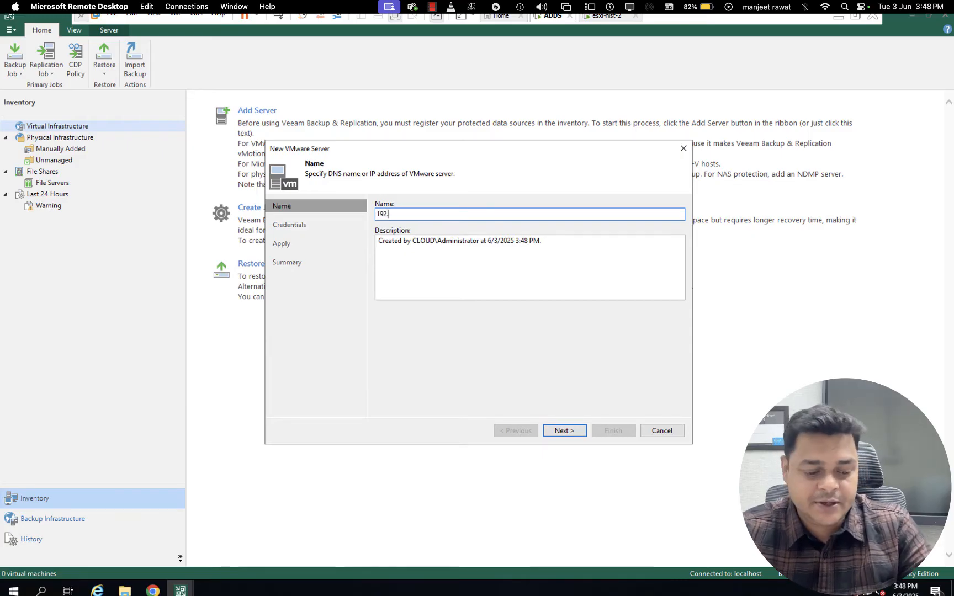
text(168.1.1)
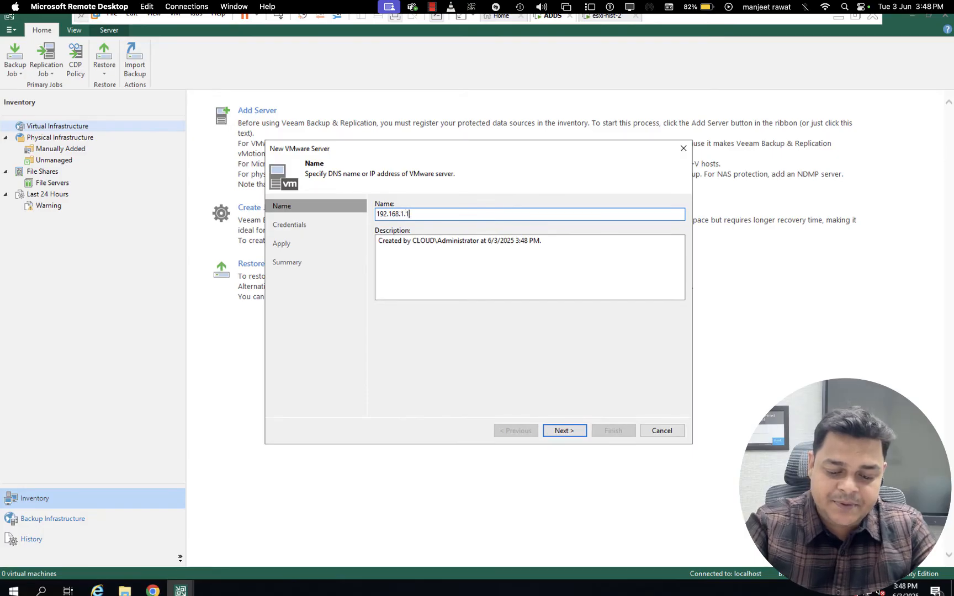
text(3)
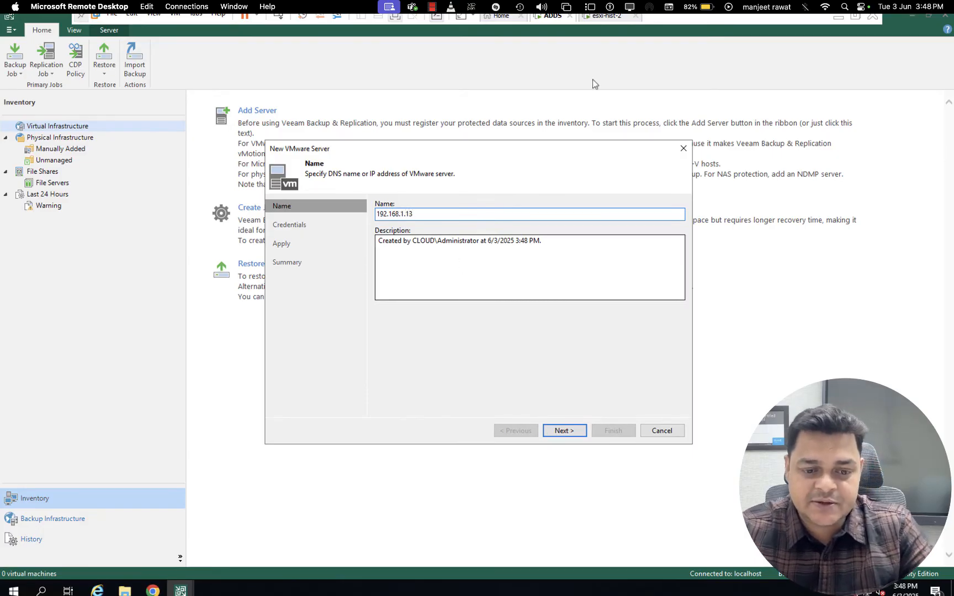
click(610, 17)
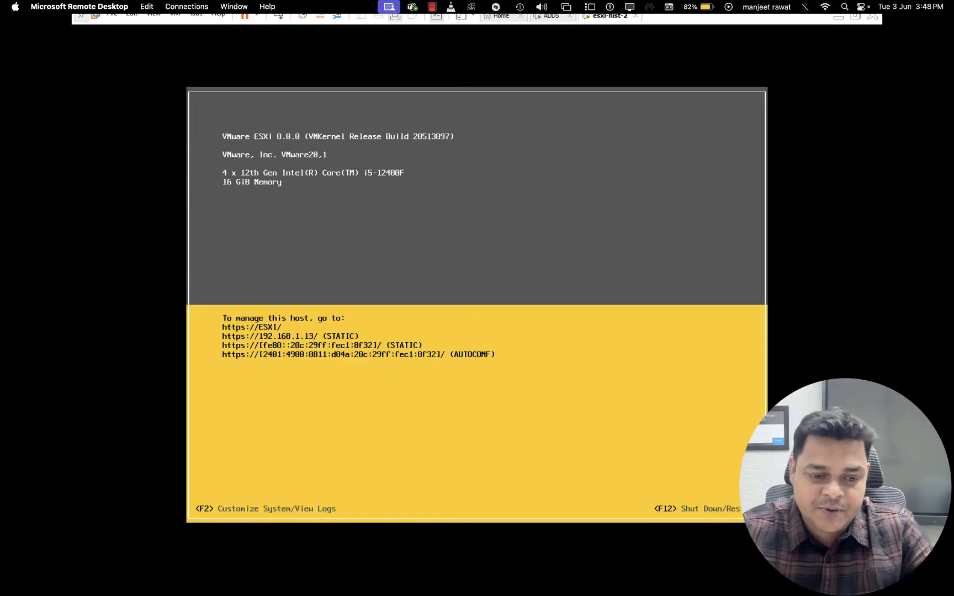
click(558, 19)
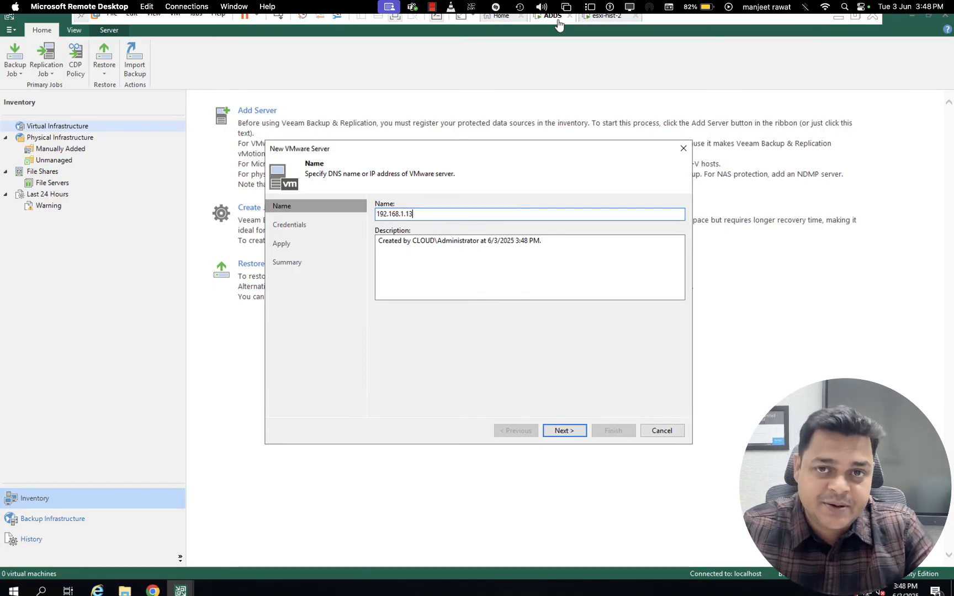
click(564, 431)
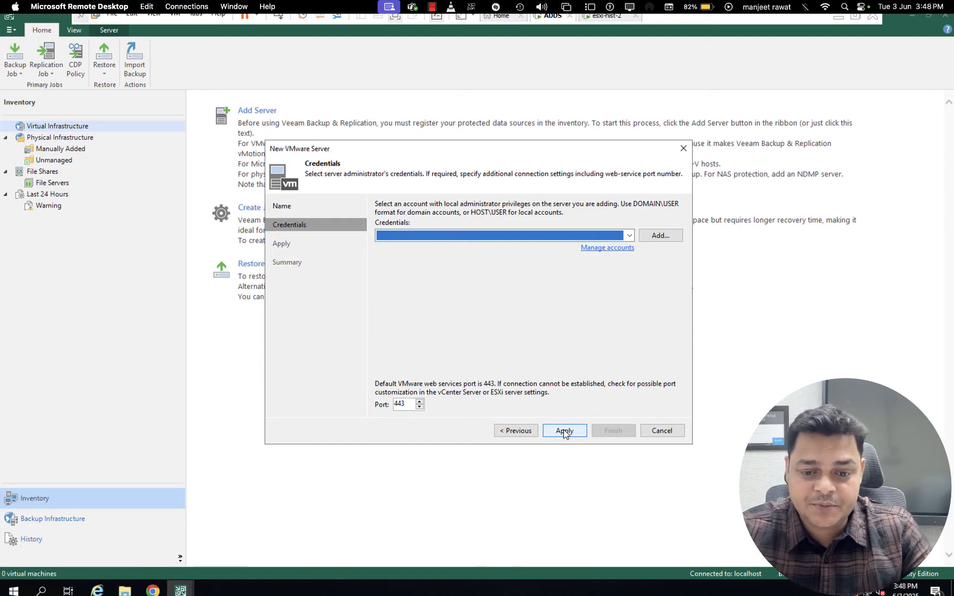
Add a standard credential for the root account with its password and use it for the VMware server
click(606, 251)
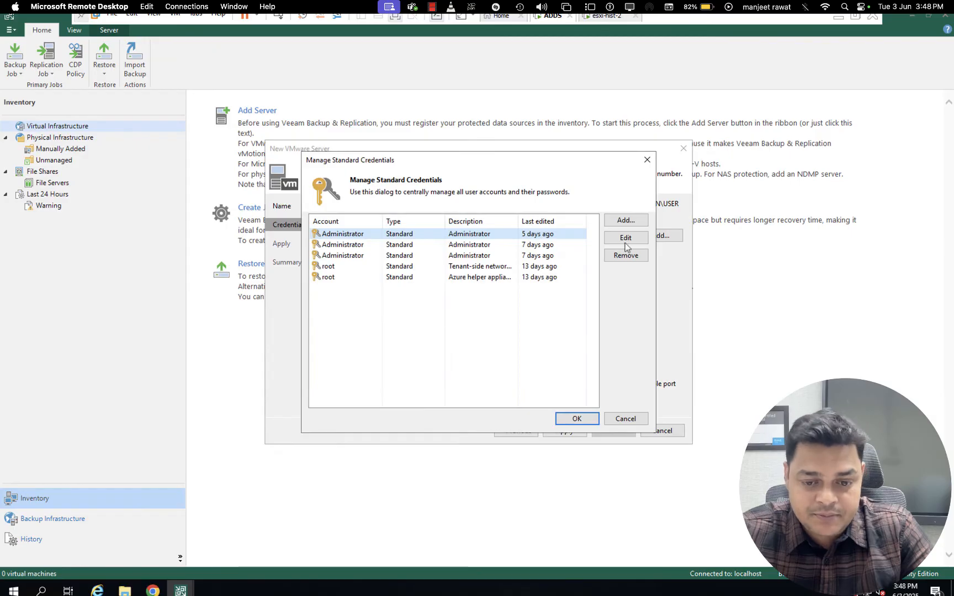
click(629, 224)
text(root)
key(Tab)
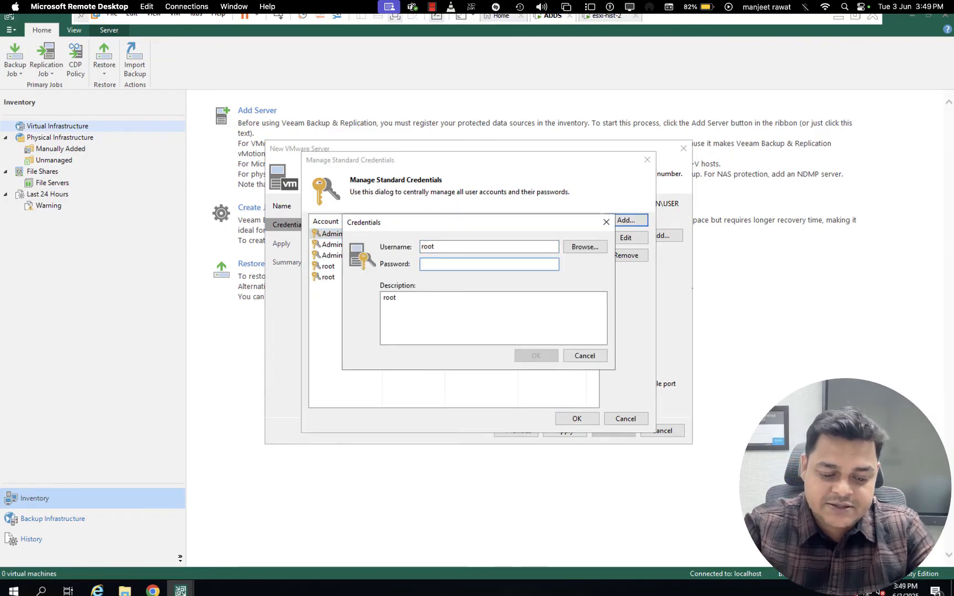
text(*********)
click(542, 359)
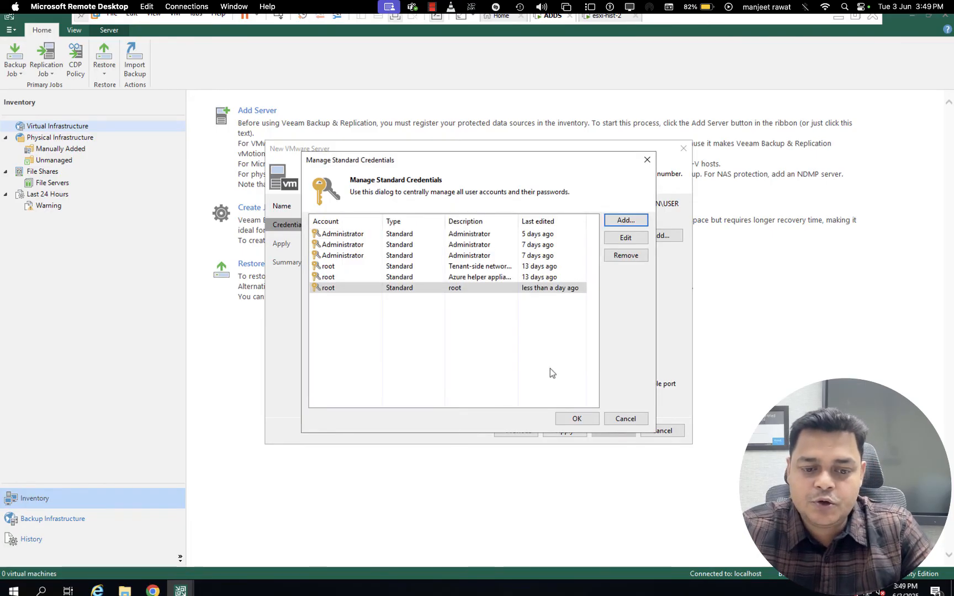
click(577, 418)
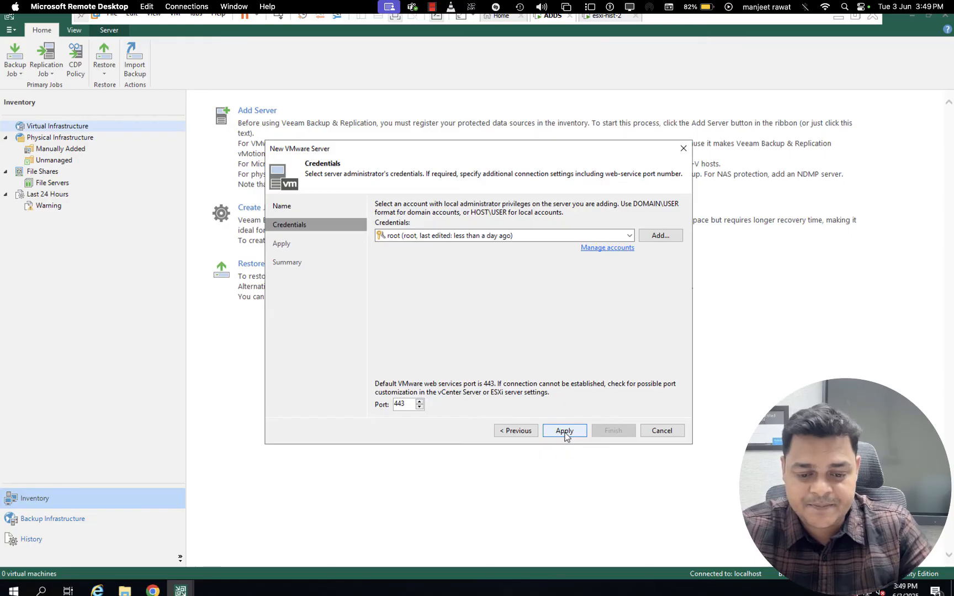
Try to connect to the VMware server with the root credentials, accepting the untrusted certificate, and dismiss the error
click(564, 431)
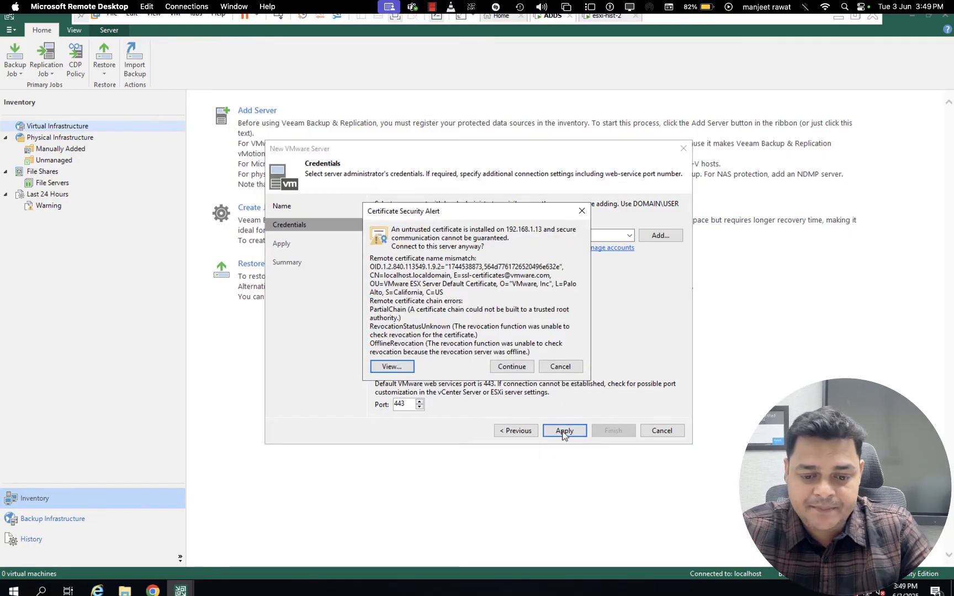
click(516, 369)
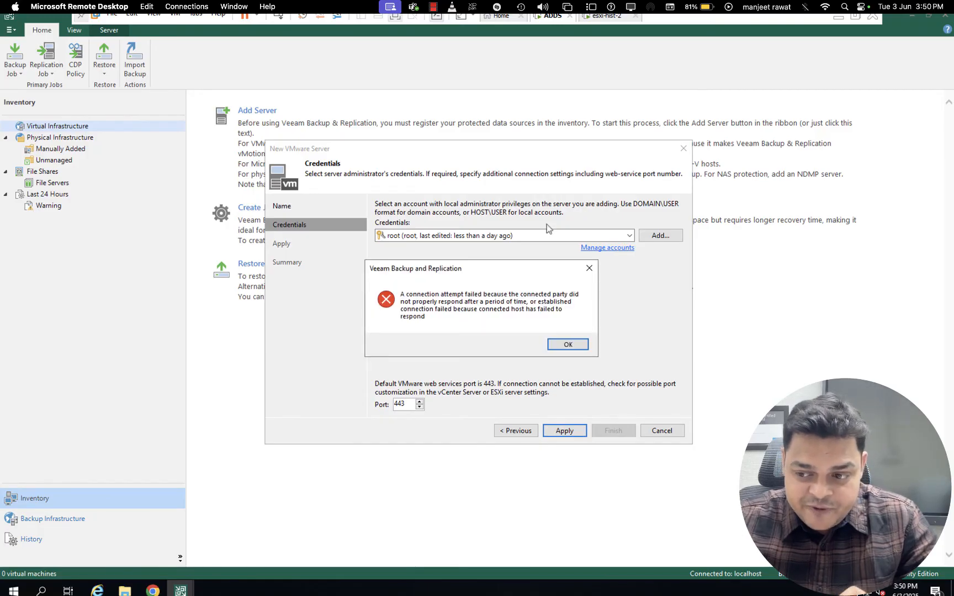
click(566, 343)
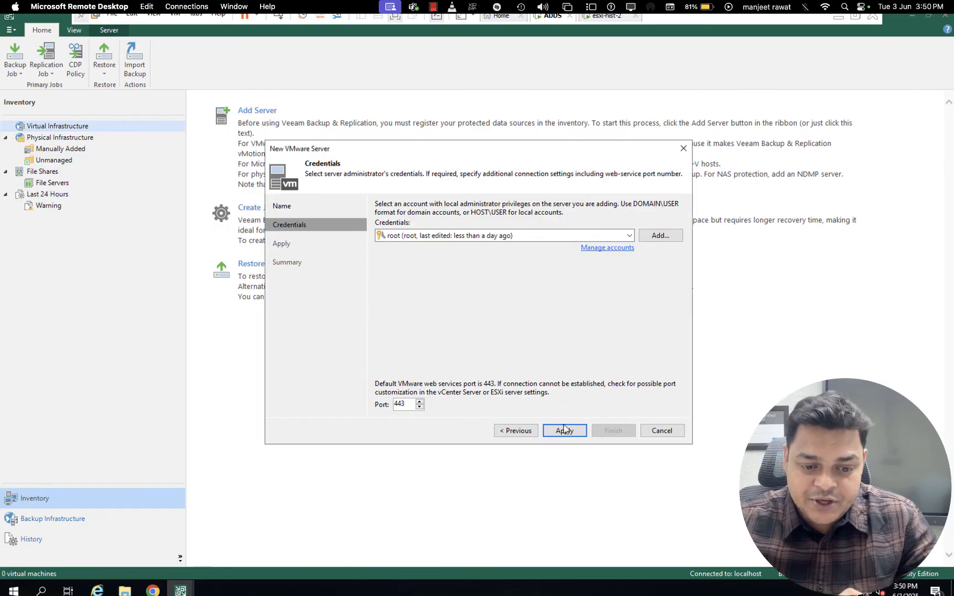
Edit the most recently added root credential among the managed accounts and re-enter its account password
click(617, 248)
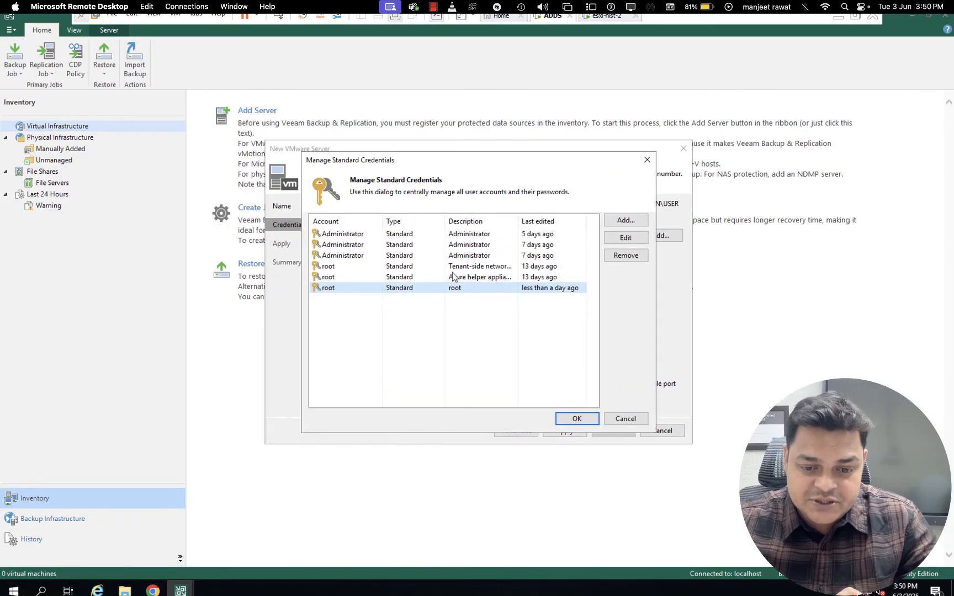
double_click(413, 288)
click(509, 267)
text(******)
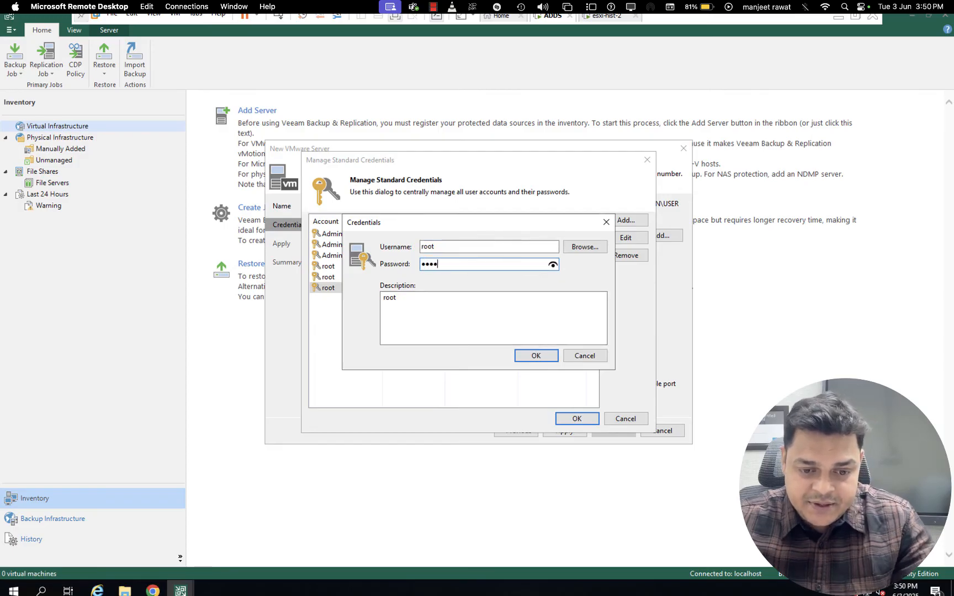
text(***)
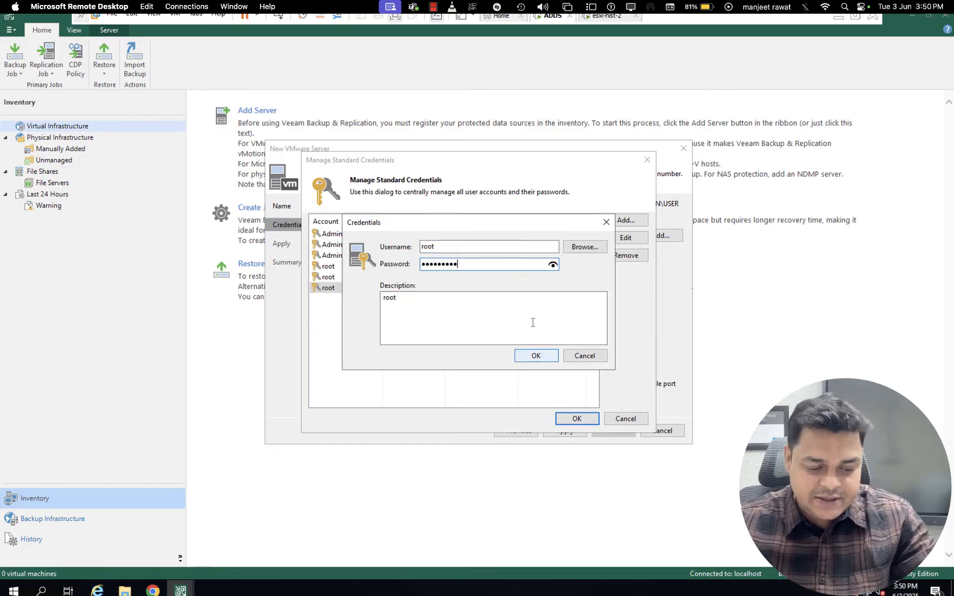
click(553, 264)
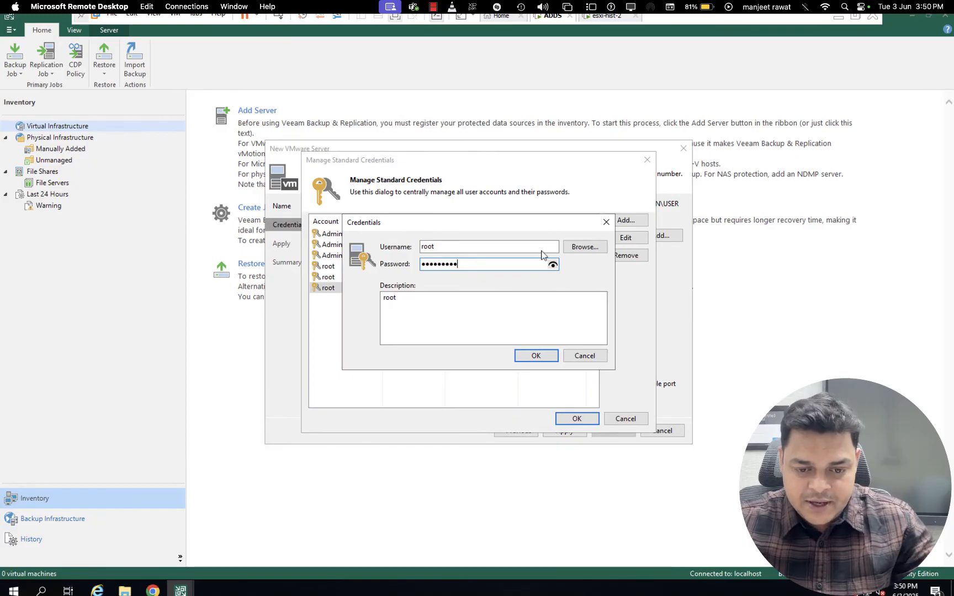
click(584, 246)
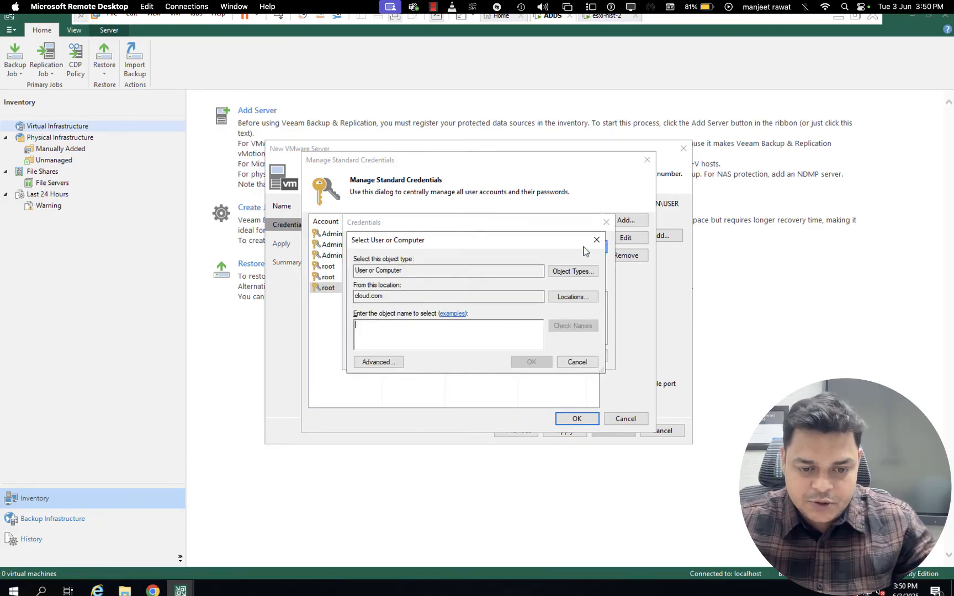
click(384, 366)
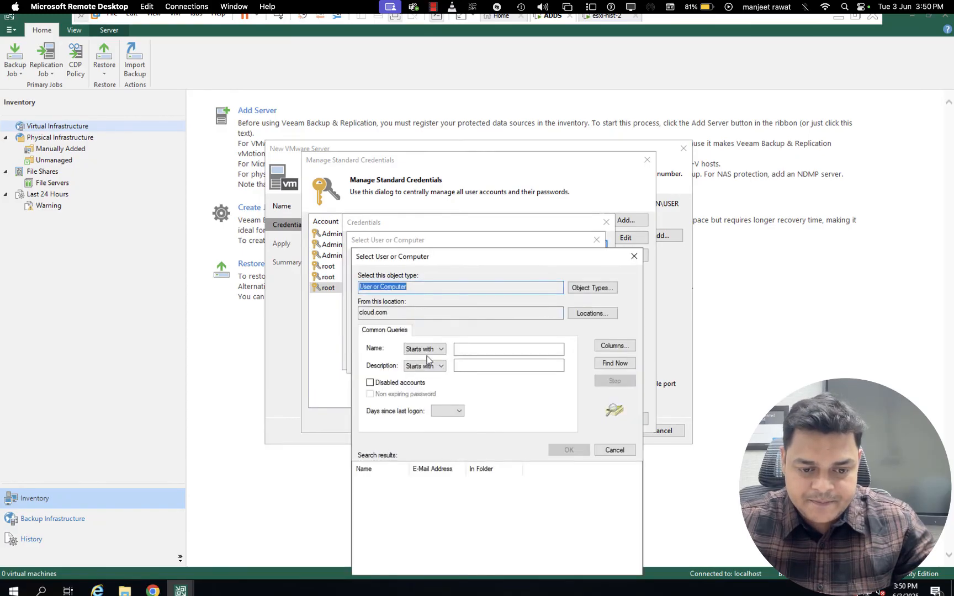
click(616, 366)
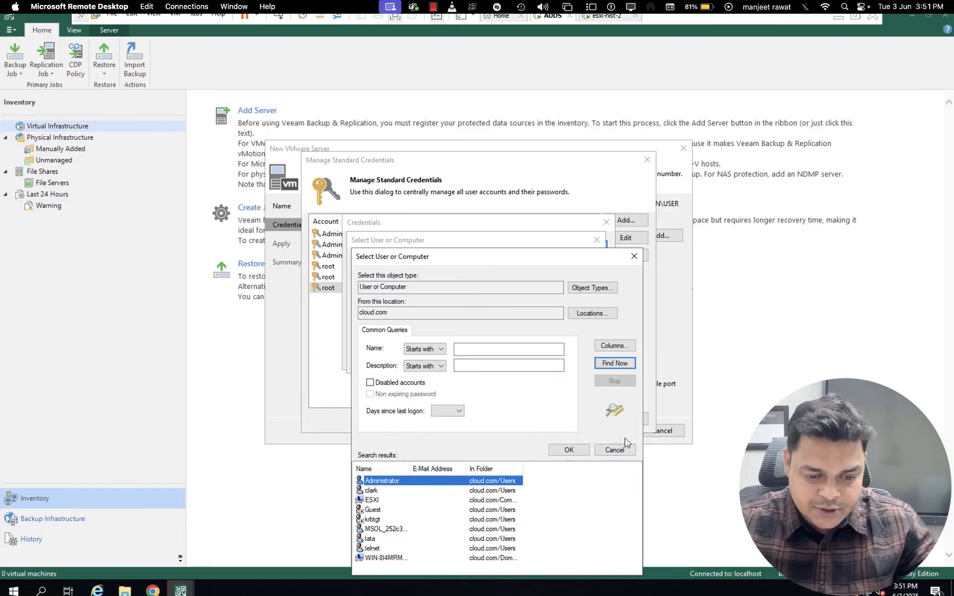
click(614, 450)
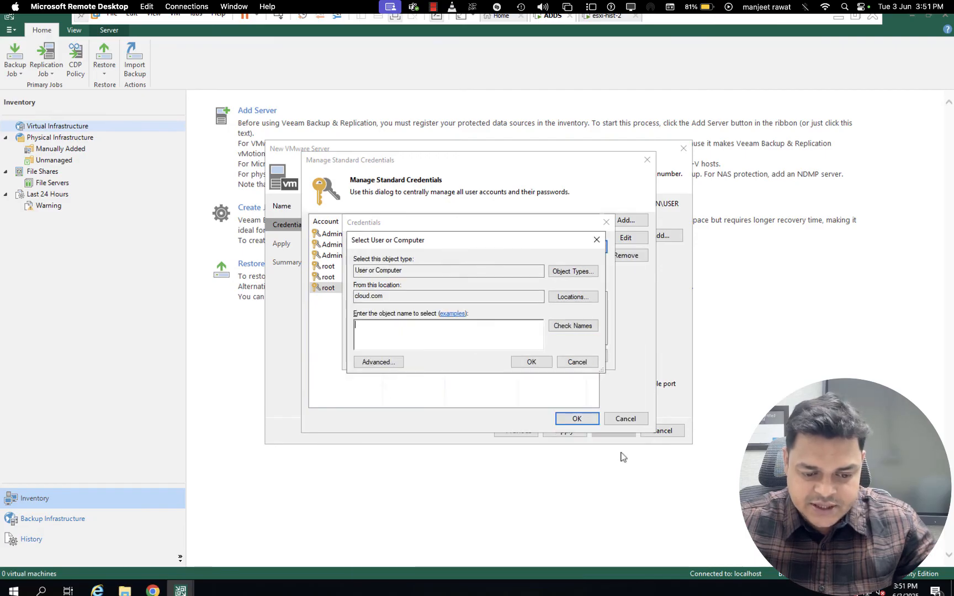
click(578, 361)
Save the edited root credential and try again to connect to the VMware server
click(539, 357)
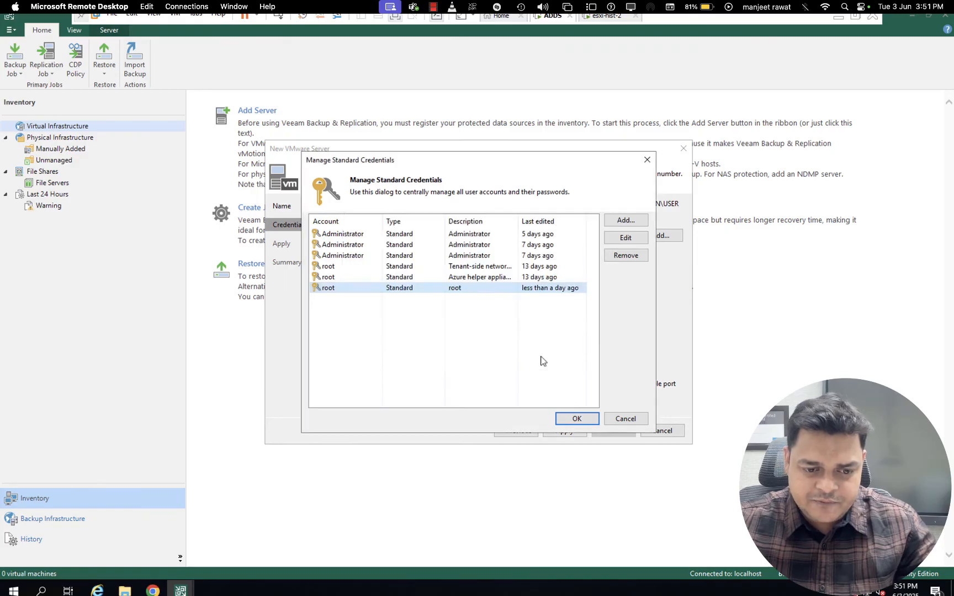
click(581, 420)
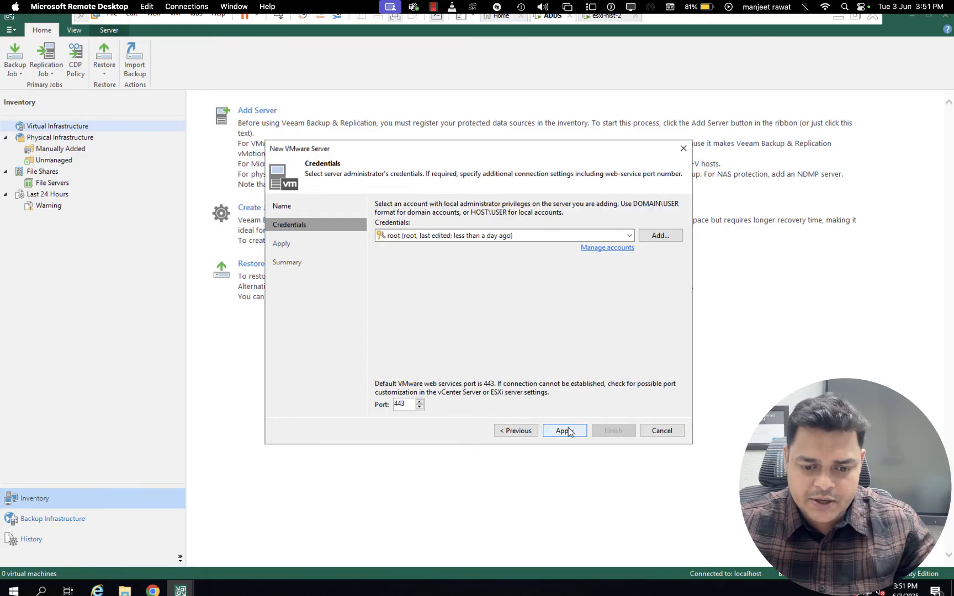
click(568, 432)
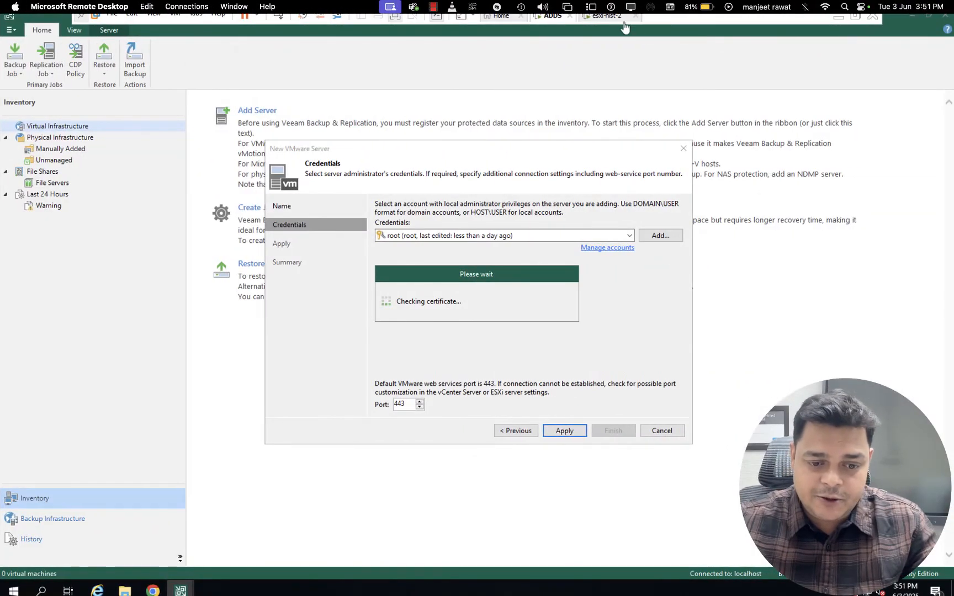
Check the first network adapter's connection in the esxi-hist-2 virtual machine settings, and return to the ADDS machine
click(619, 16)
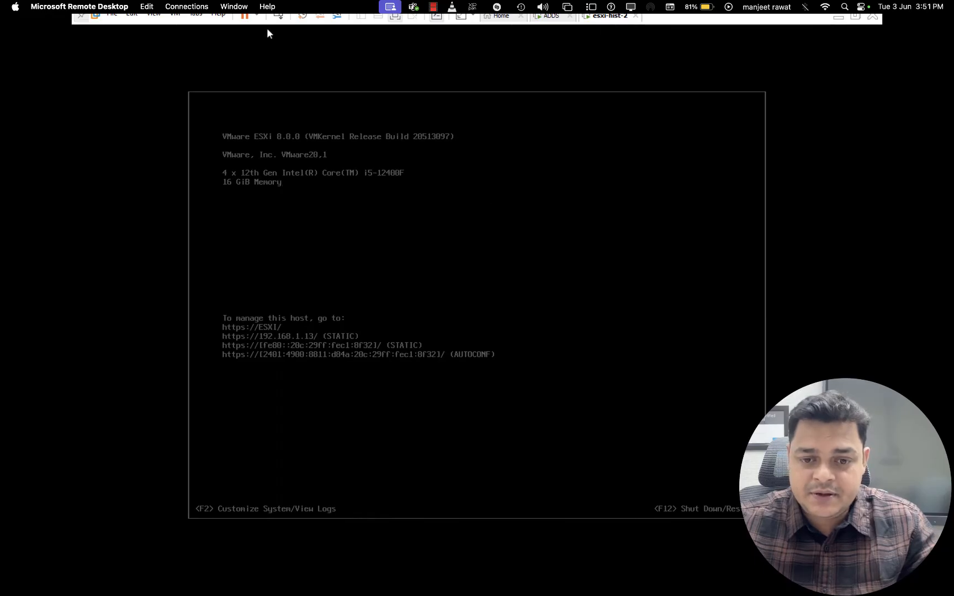
right_click(609, 17)
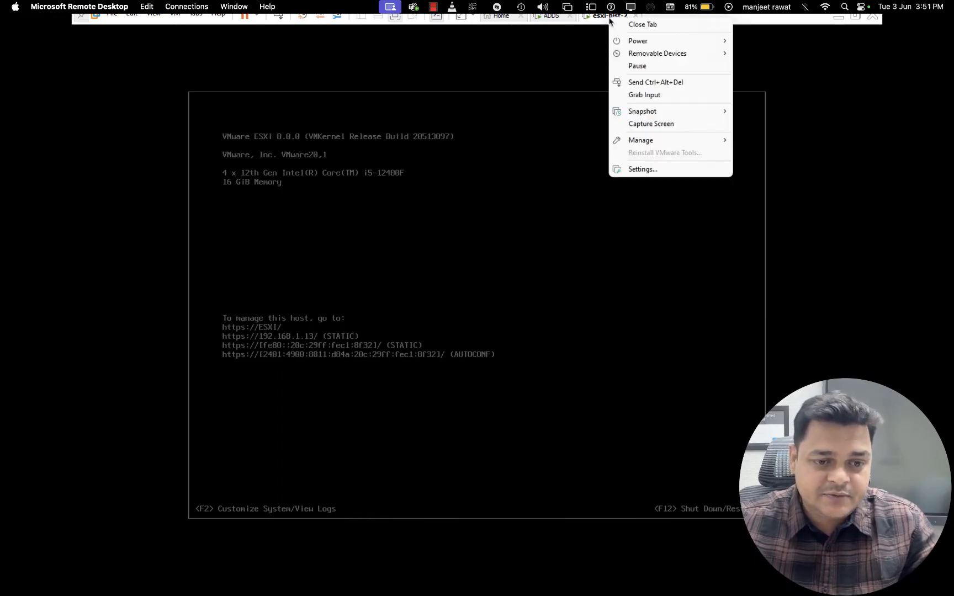
click(642, 169)
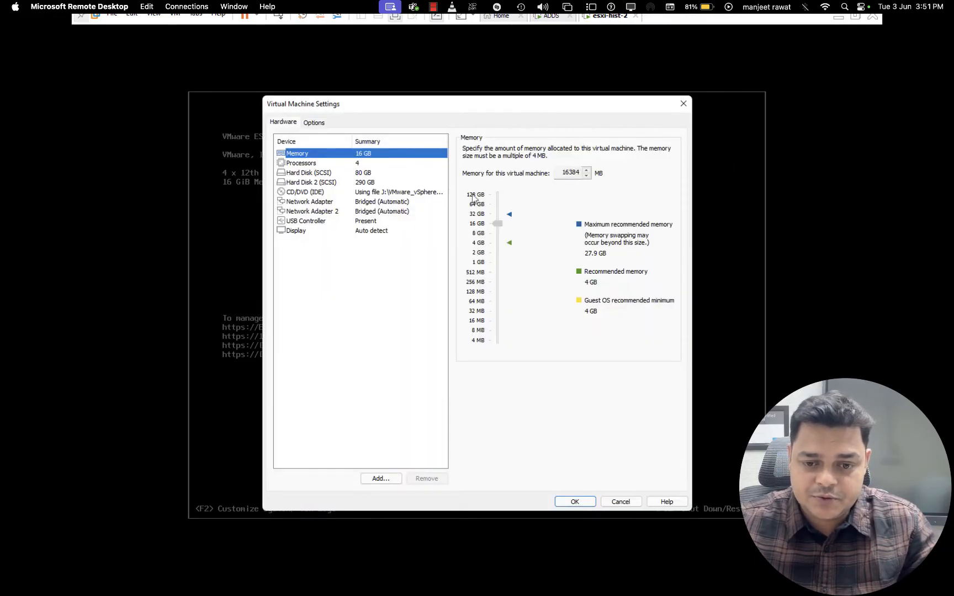
click(369, 192)
click(373, 202)
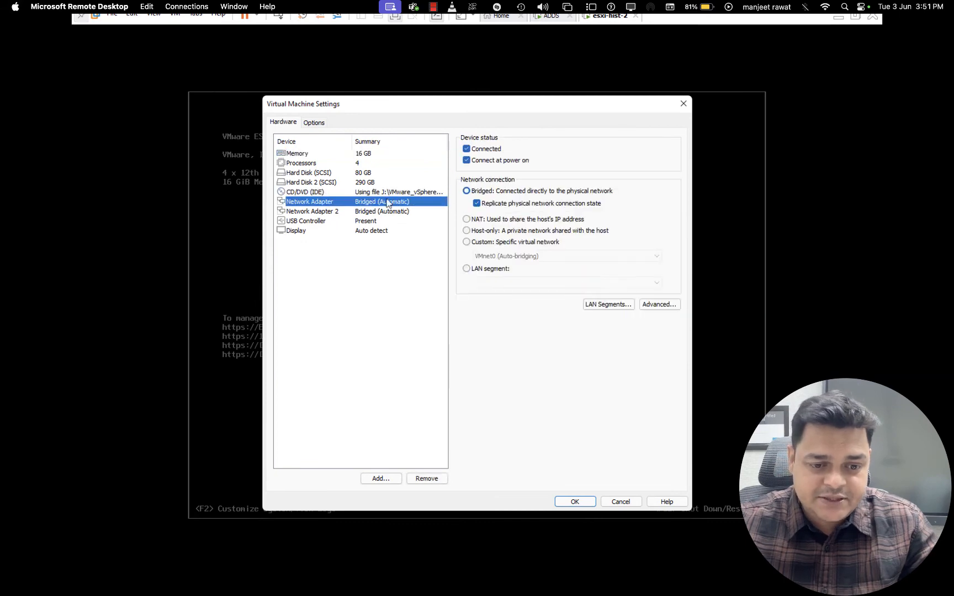
click(574, 502)
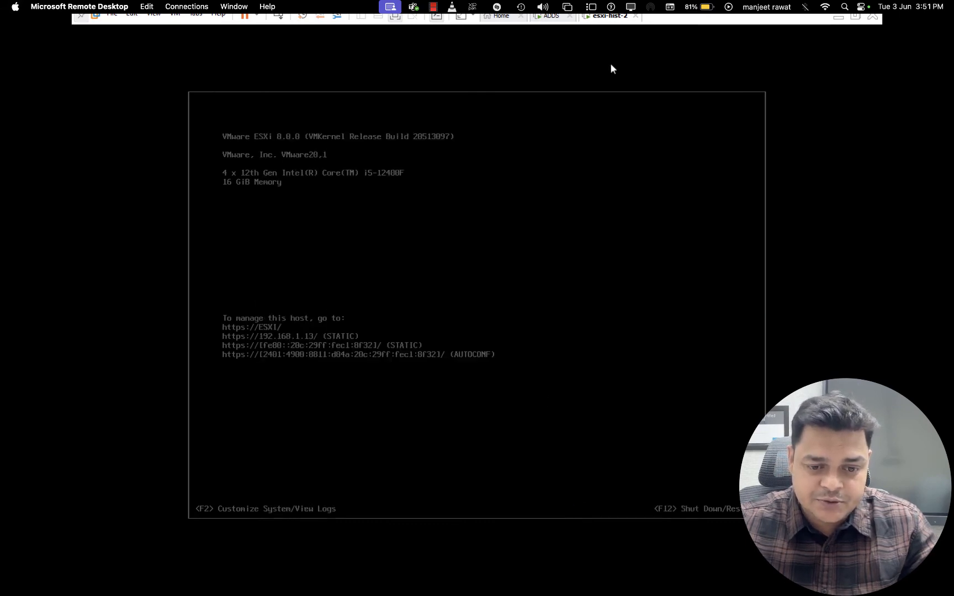
click(564, 21)
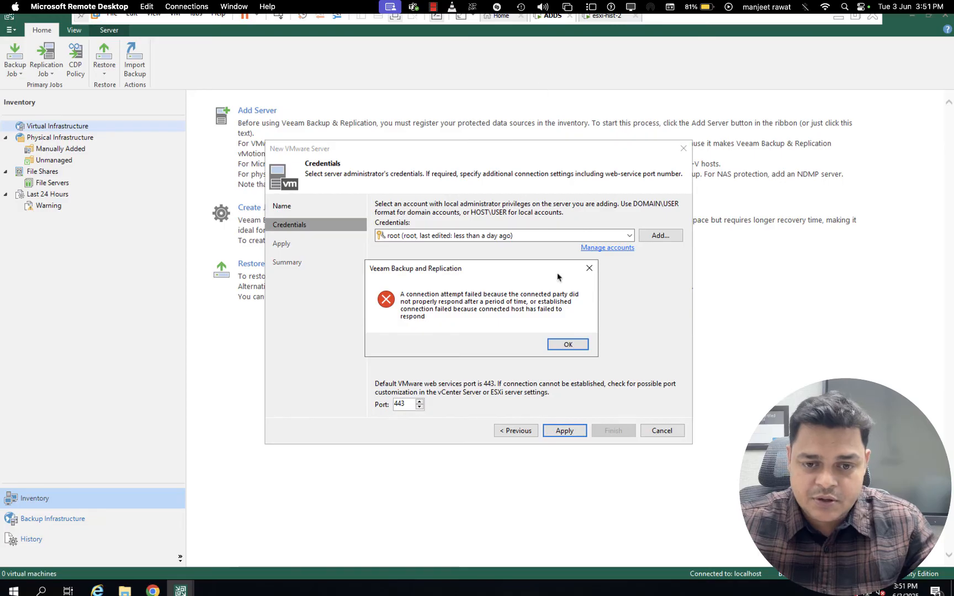
Dismiss the connection error and abandon the New VMware Server wizard
click(560, 346)
click(515, 431)
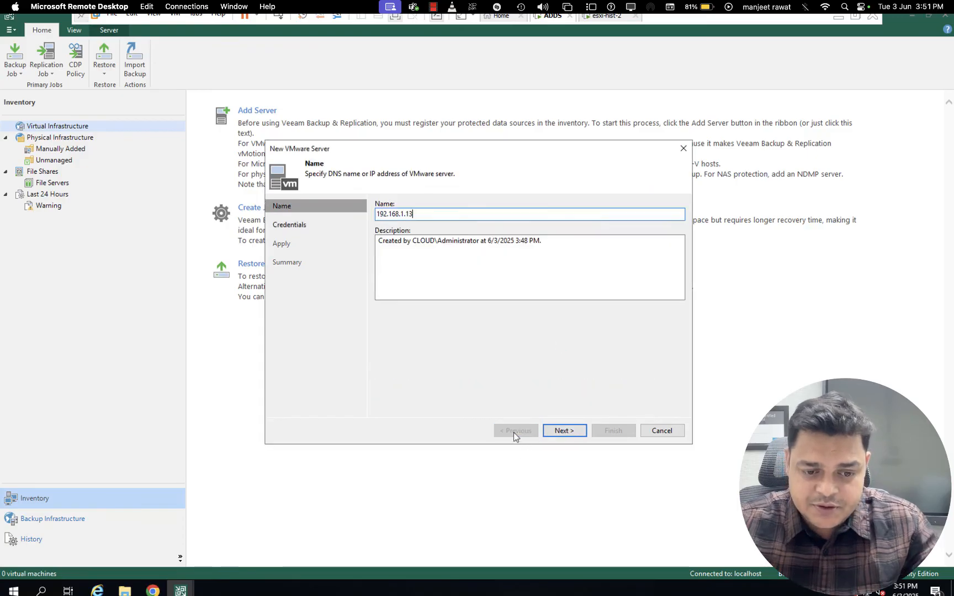
click(661, 430)
click(483, 313)
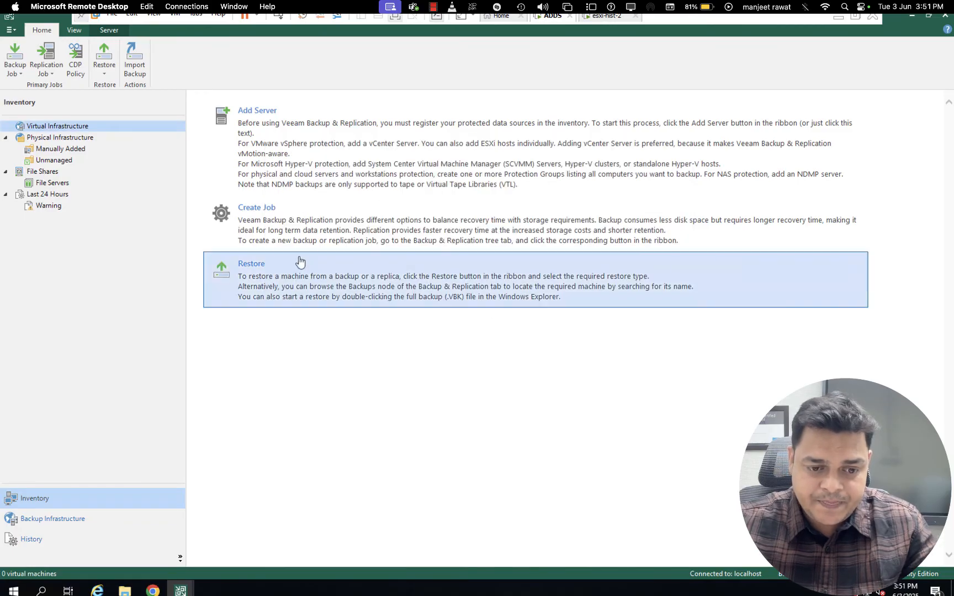
Start the virtual machine backup job again, agree to register the virtualization infrastructure, and add a VMware vSphere server of type vSphere
click(16, 66)
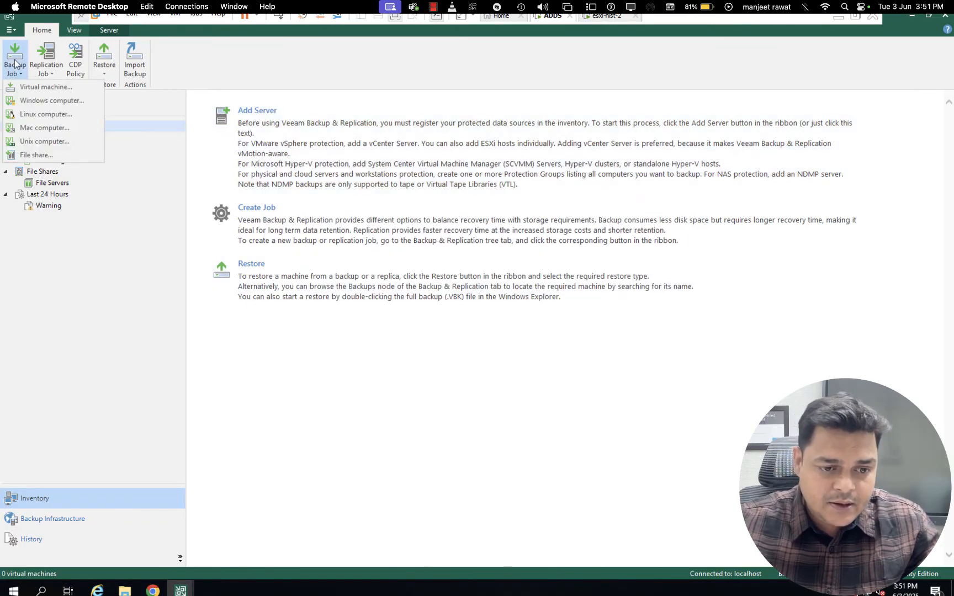
click(39, 87)
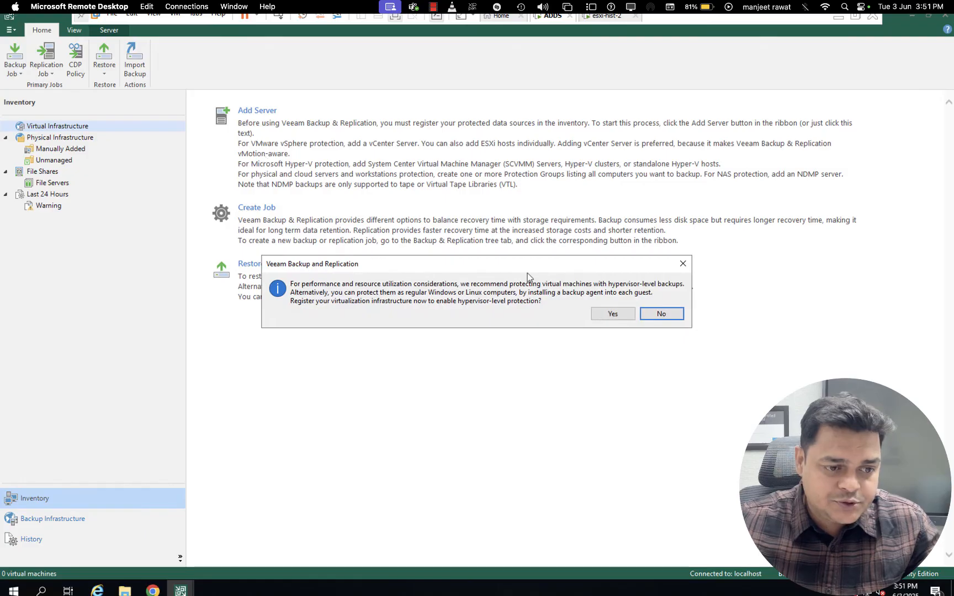
click(611, 314)
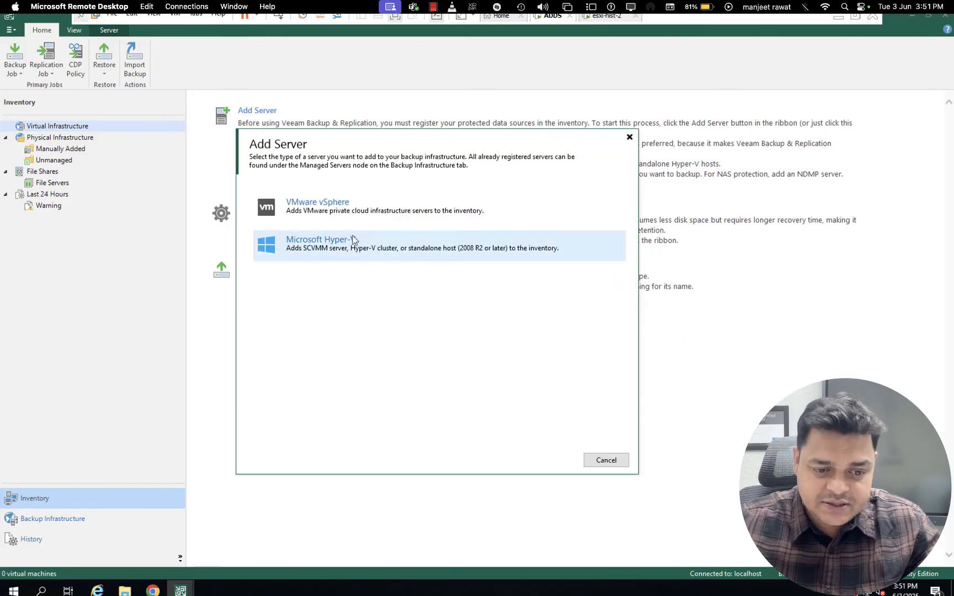
click(316, 213)
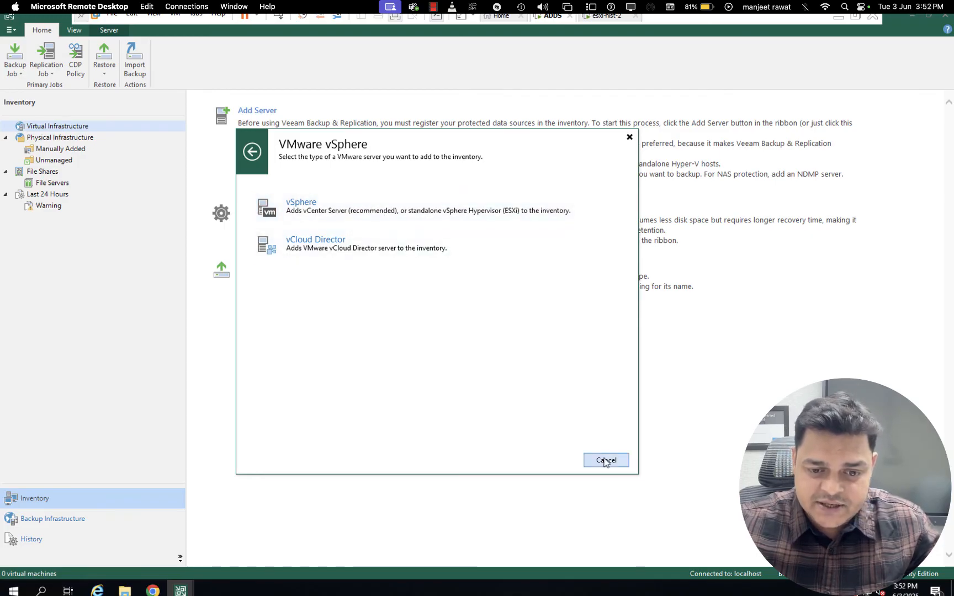
click(404, 210)
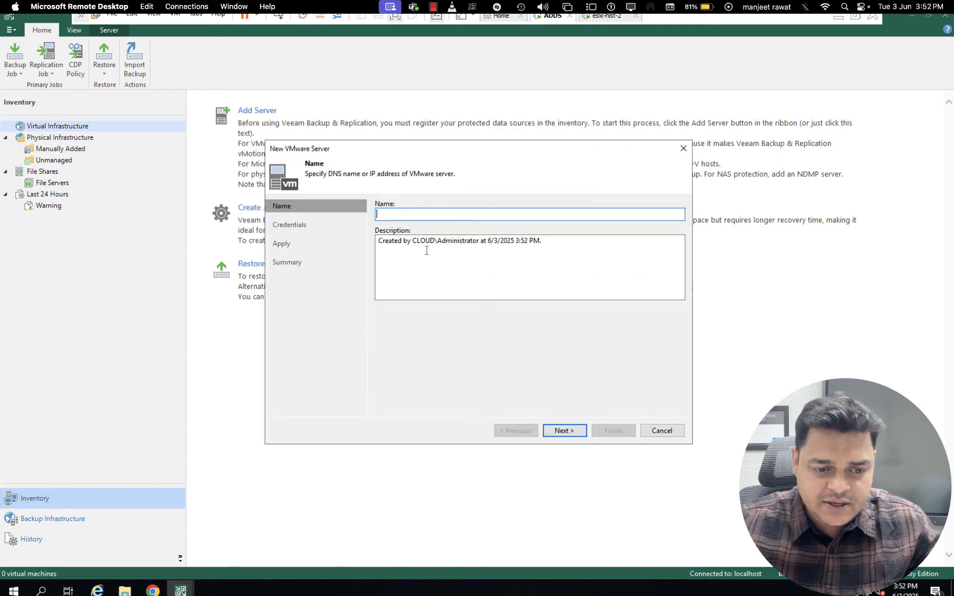
Name the new VMware server 192.168.1.13 and continue to its credentials
text(192)
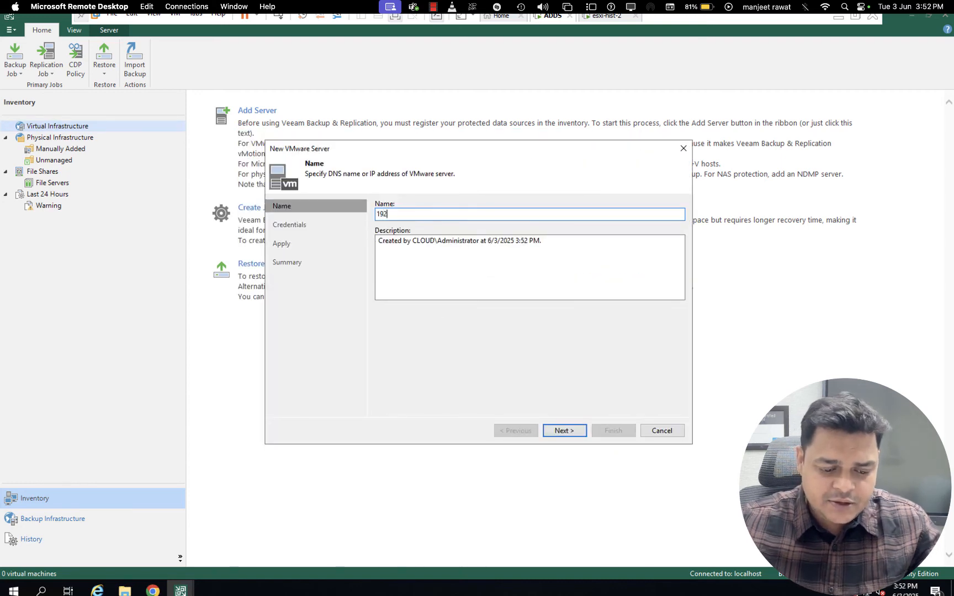
text(.168.1.)
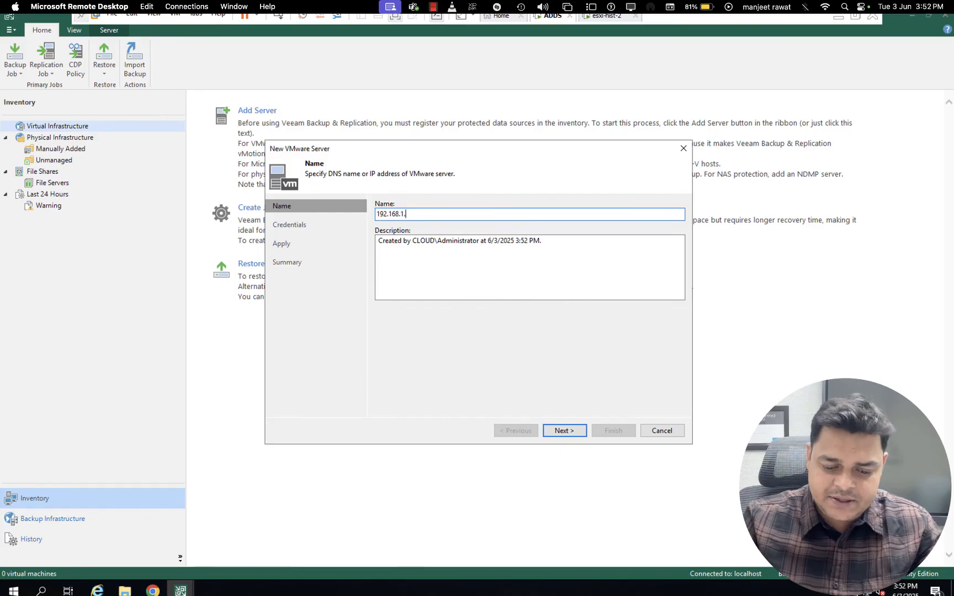
text(13)
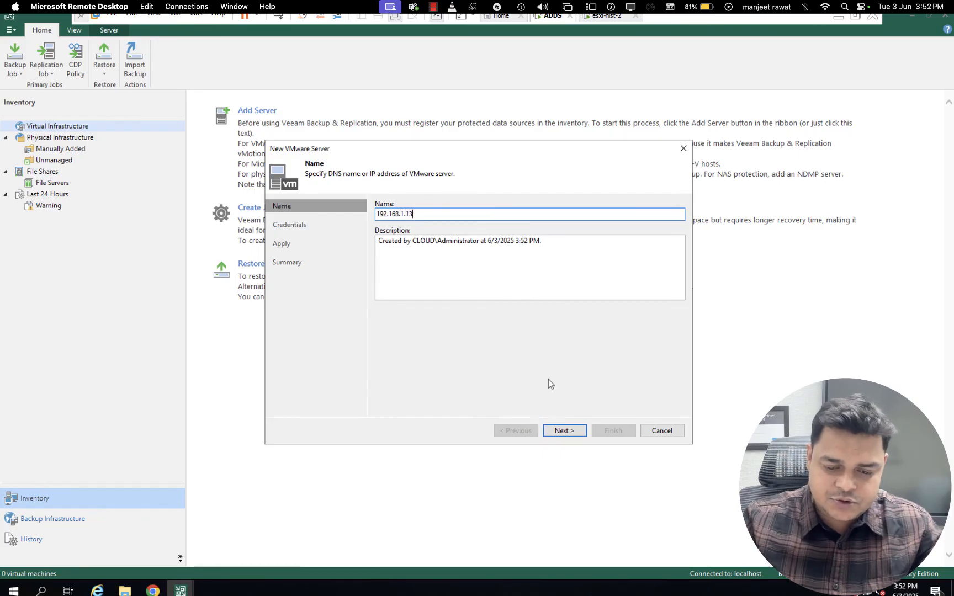
click(563, 429)
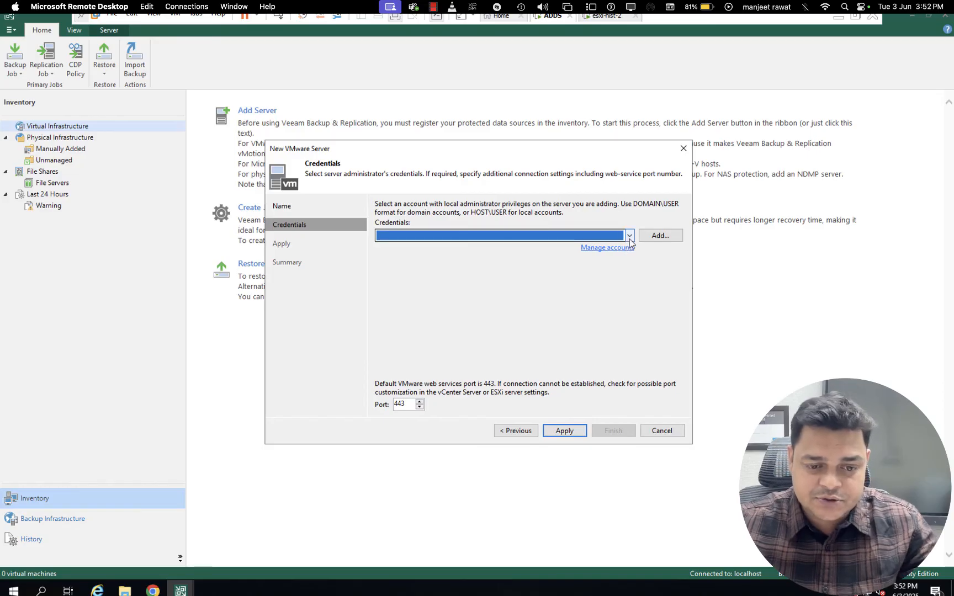
Add a new credential for the root account with its password and apply it to connect to the VMware server
click(658, 235)
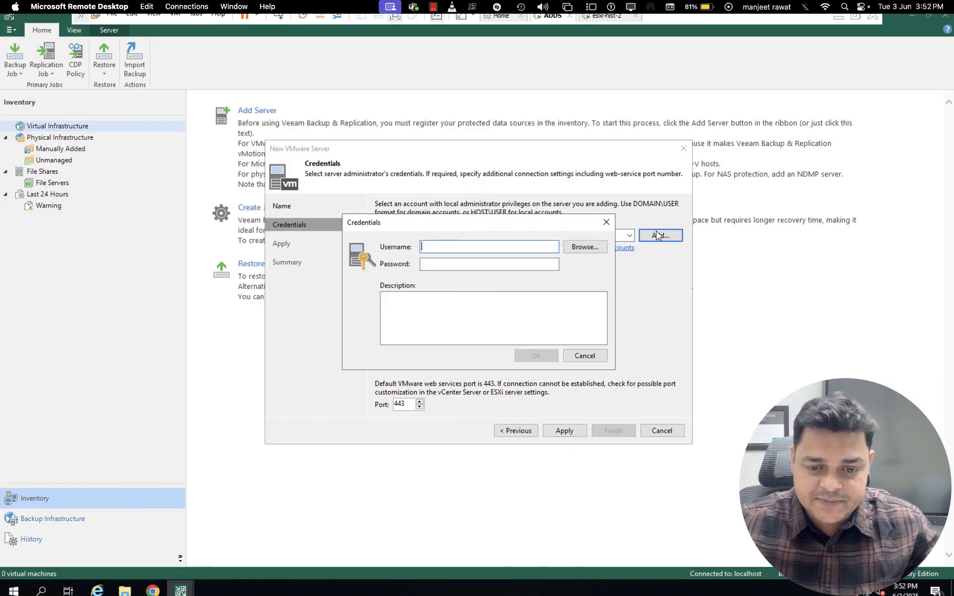
text(root)
key(Tab)
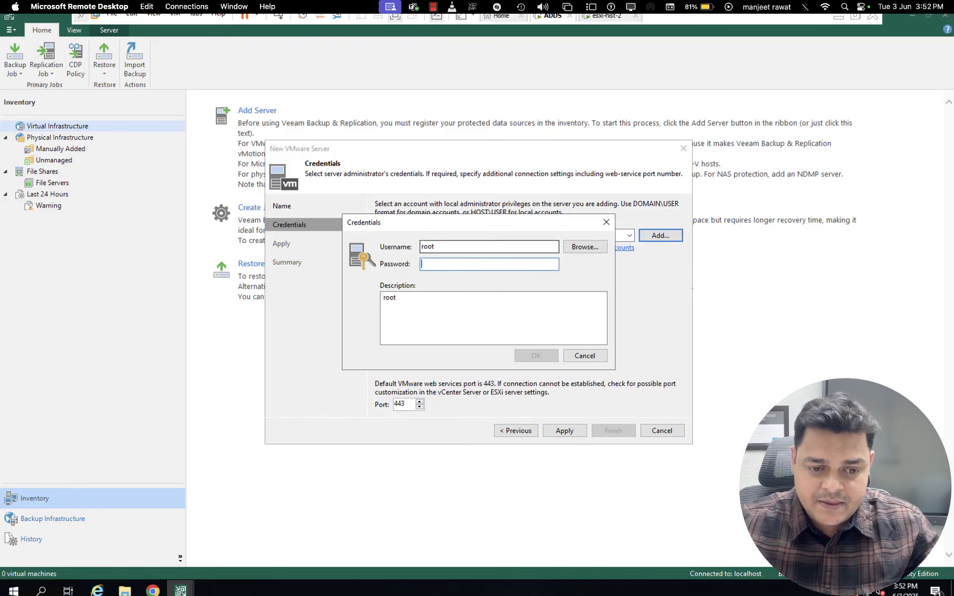
text(•••••••••)
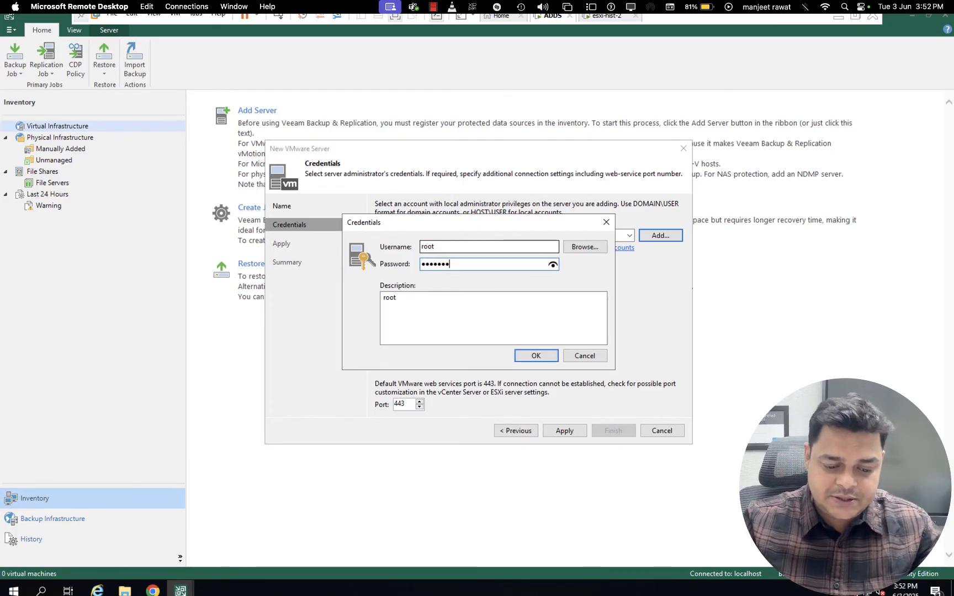
click(538, 355)
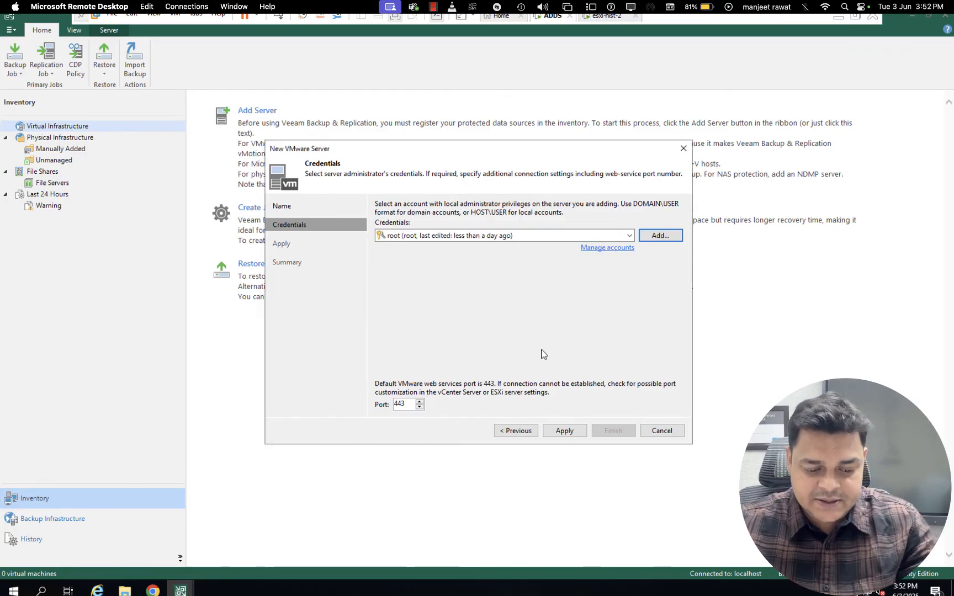
click(565, 431)
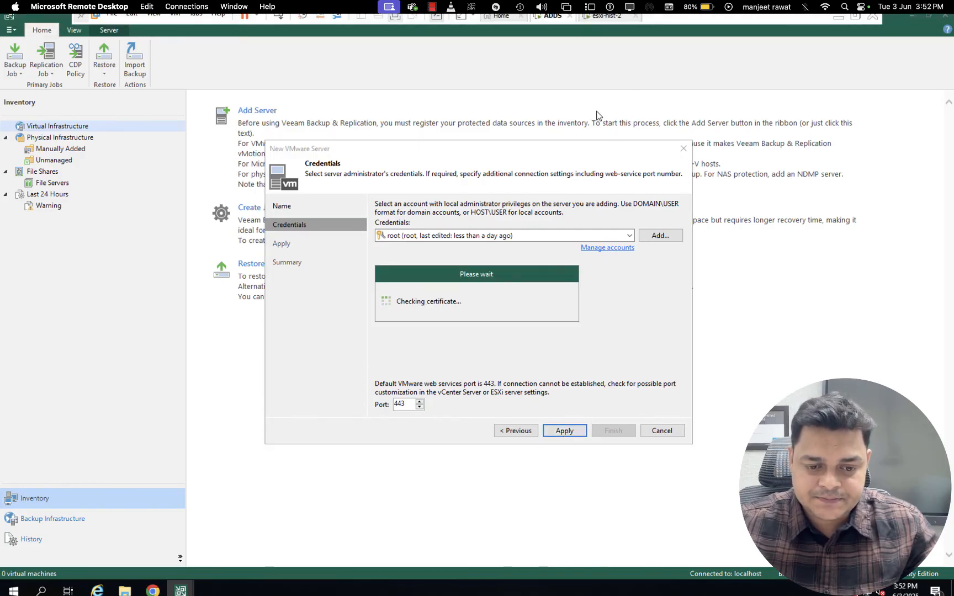
Switch to the ESXi Host Client in Chrome to check the host at 192.168.1.13
key(ctrl+Left)
key(ctrl+Right)
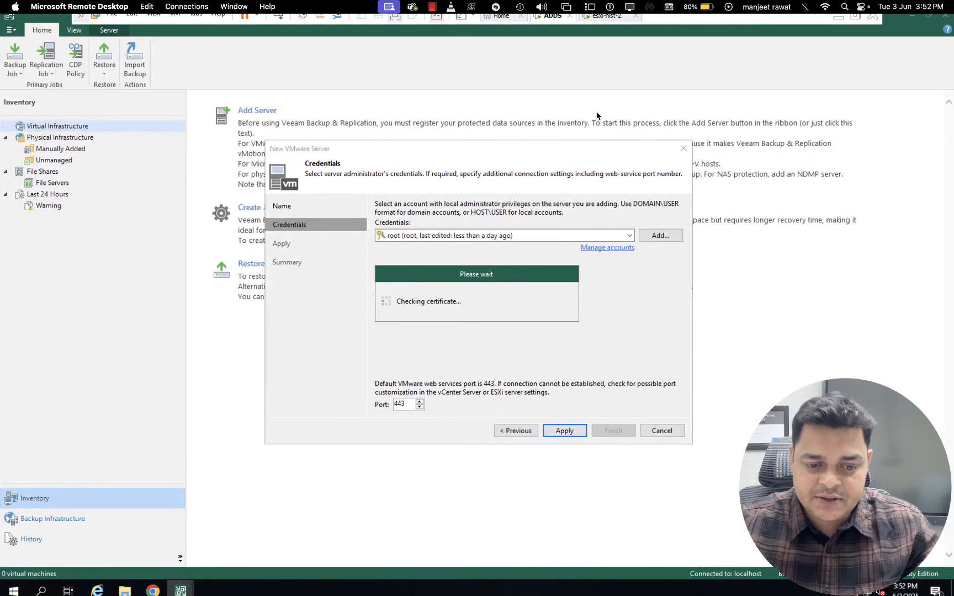
key(ctrl+Left)
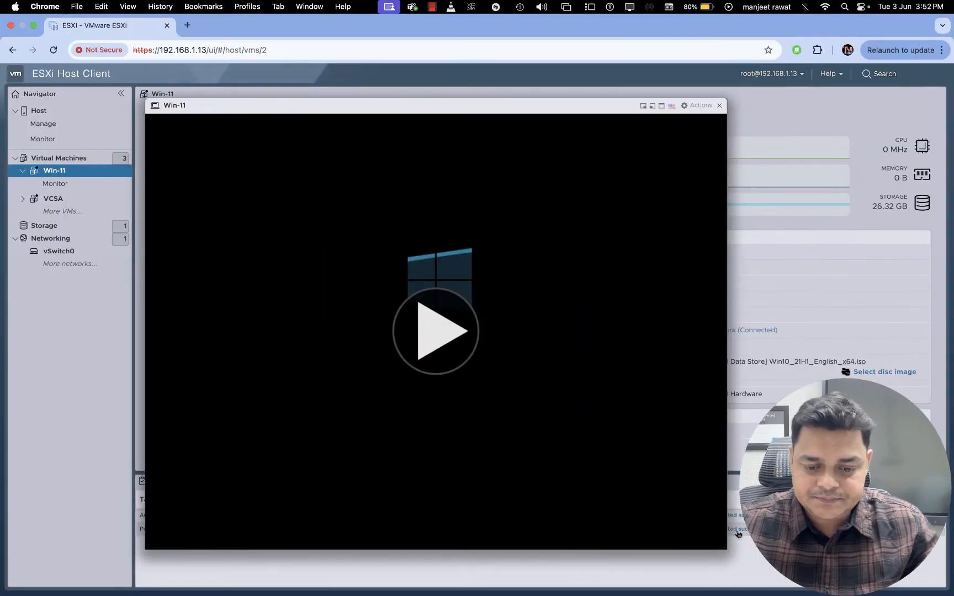
Power on the Win-11 virtual machine from its console, dismiss the session notice, and switch back to Veeam
click(433, 331)
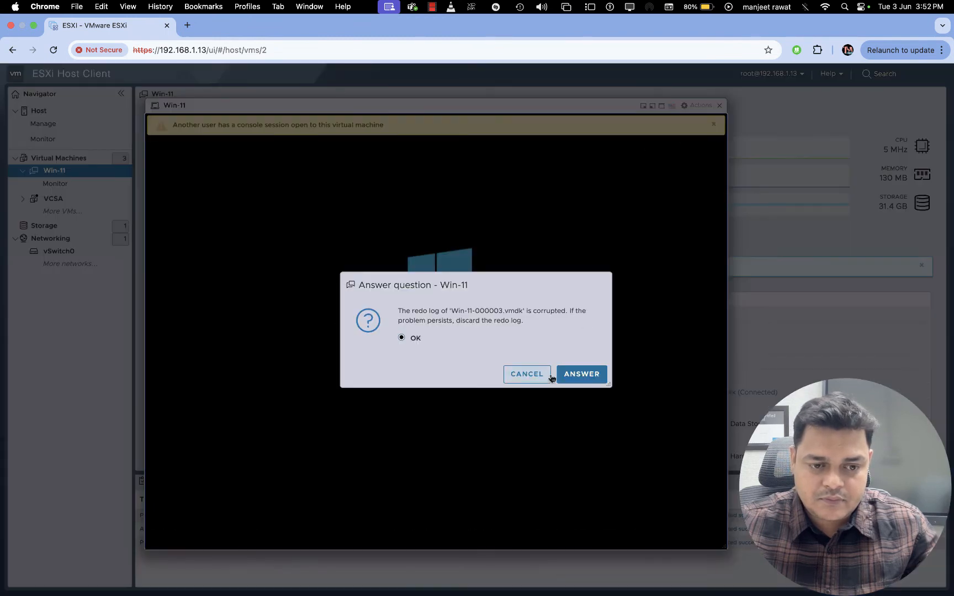
click(539, 377)
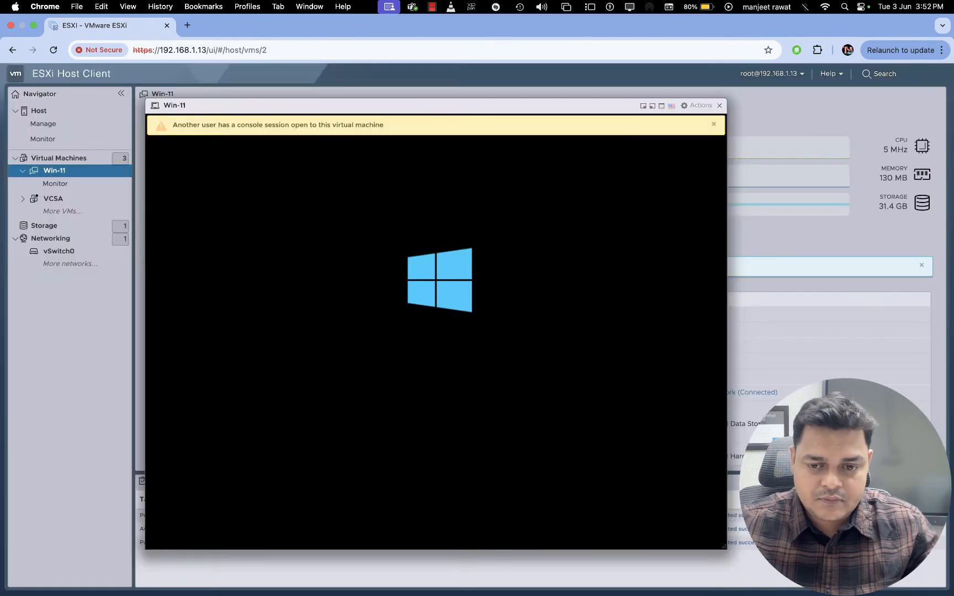
click(714, 124)
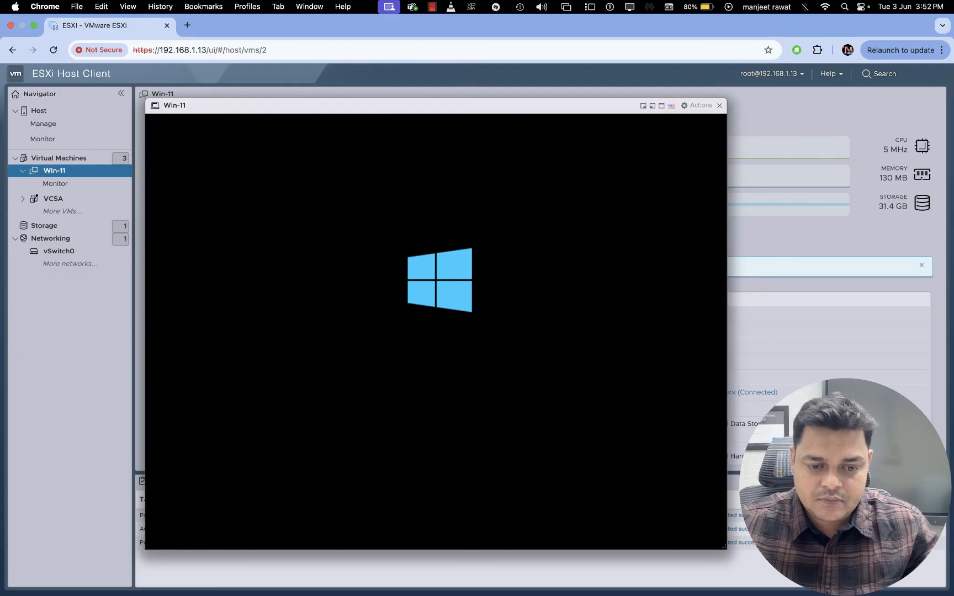
key(ctrl+Right)
key(ctrl+Right)
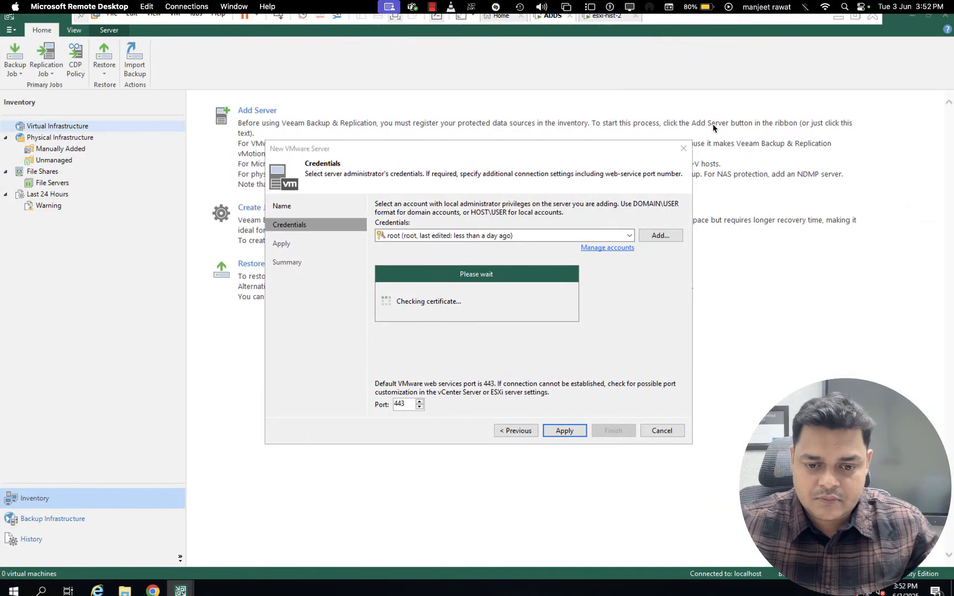
key(ctrl+Left)
key(ctrl+Left)
key(ctrl+Left)
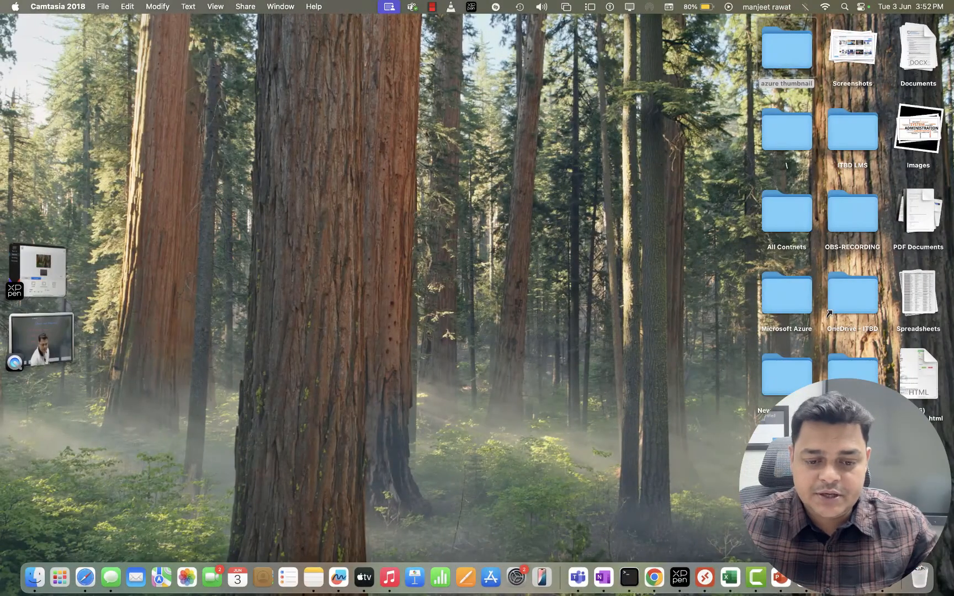
right_click(761, 579)
key(Escape)
key(ctrl+Right)
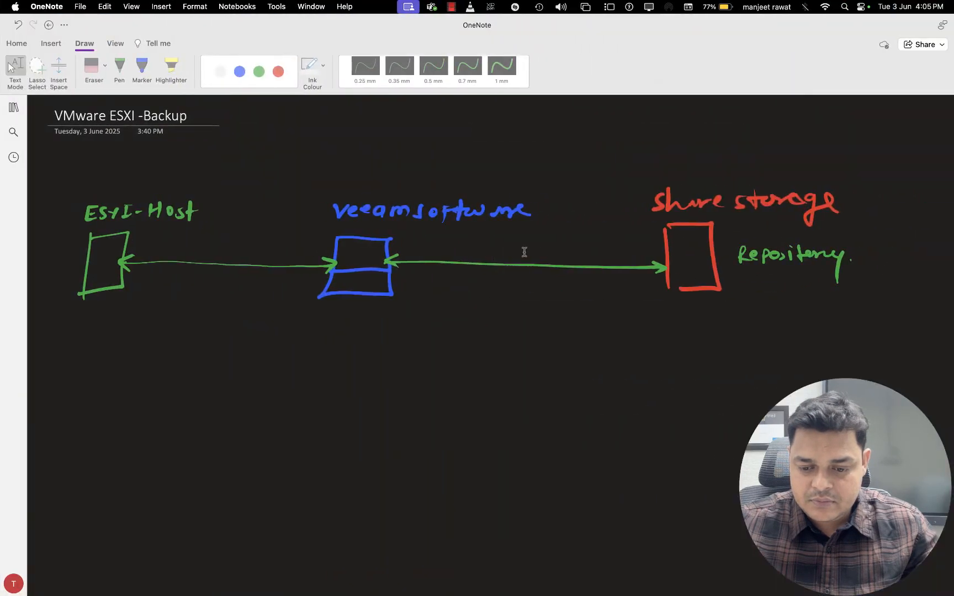
key(ctrl+Right)
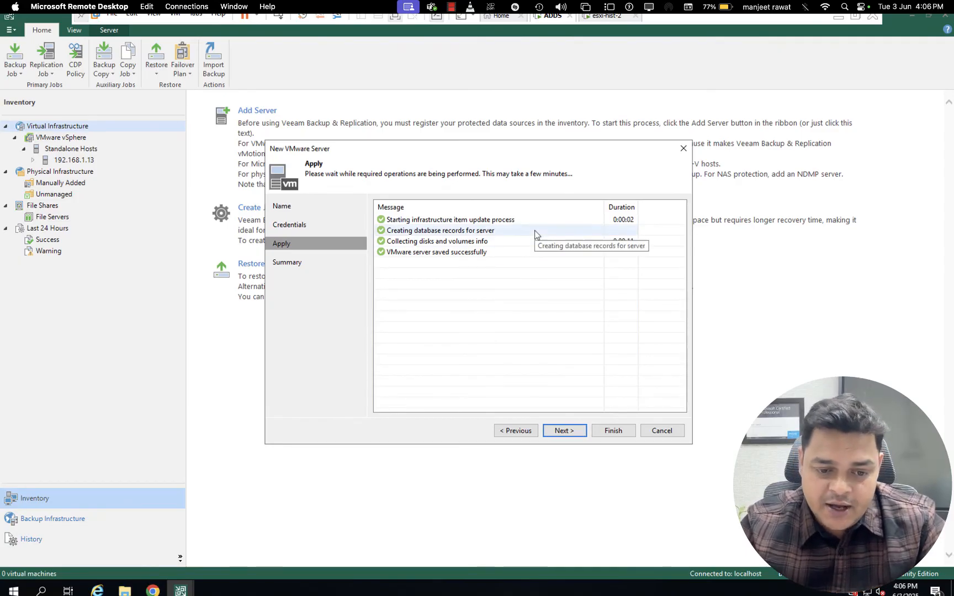
Finish adding the VMware server 192.168.1.13, name the new backup job VM-Backup, and continue to its virtual machines
click(564, 431)
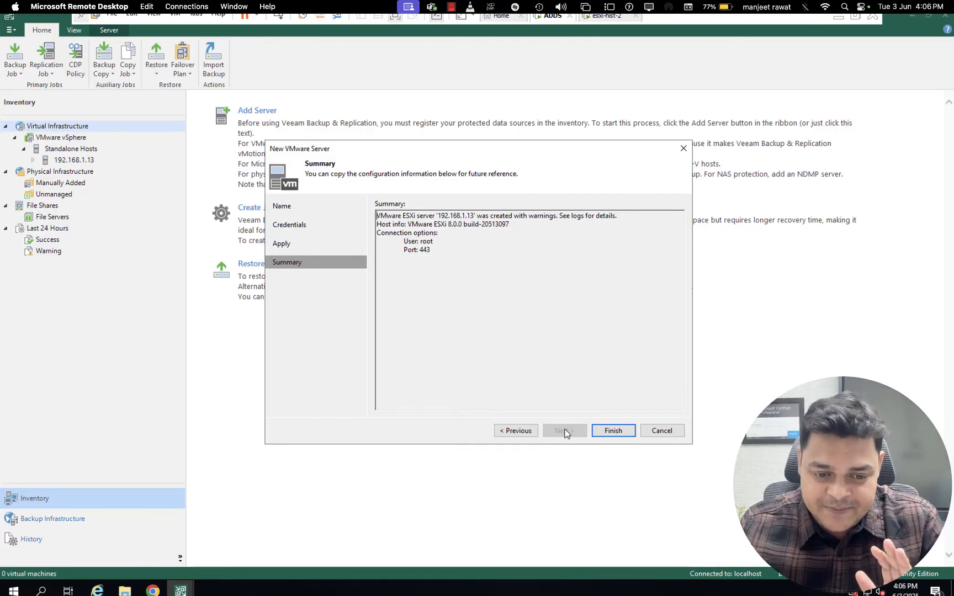
click(613, 431)
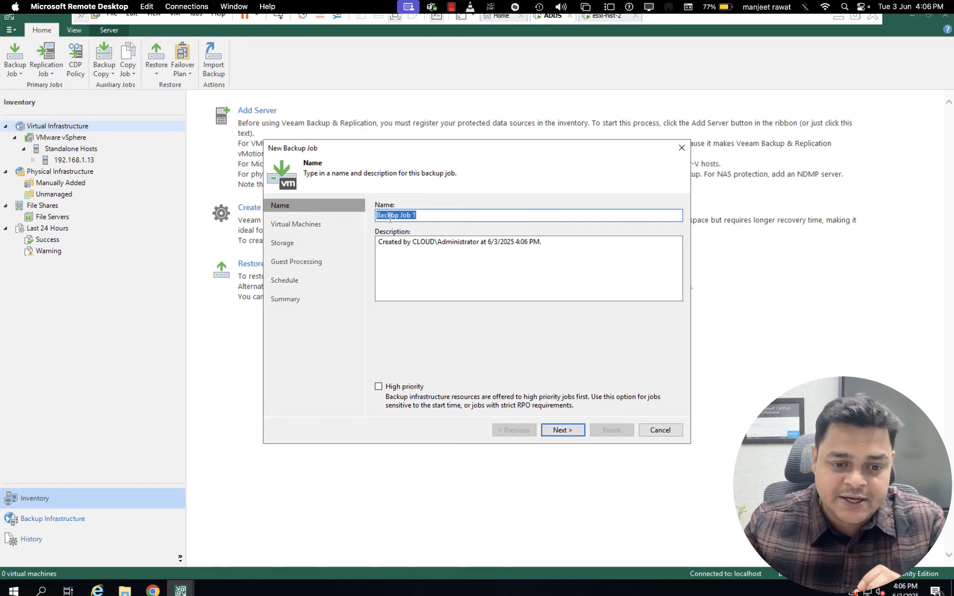
text(VM)
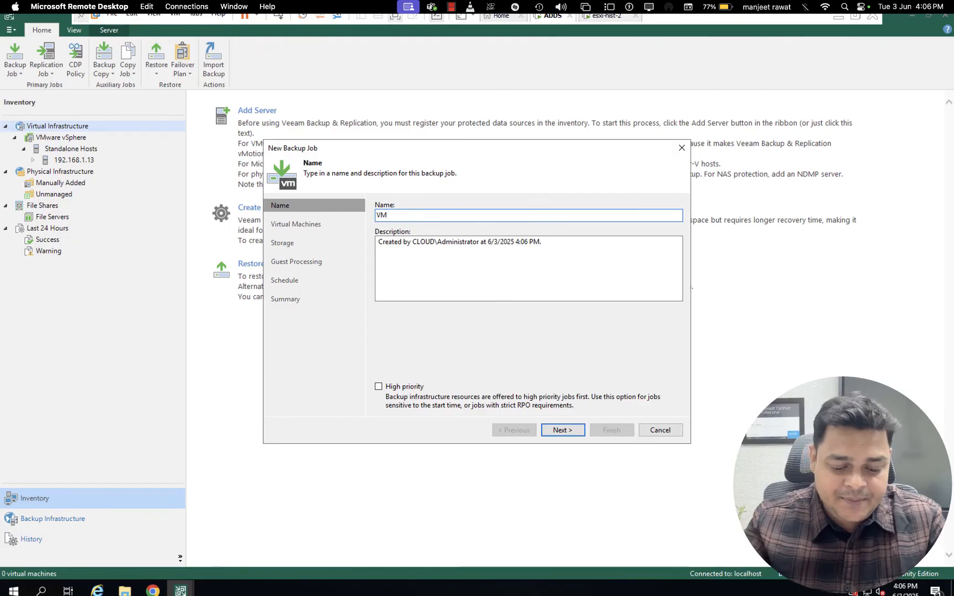
text(-Backup)
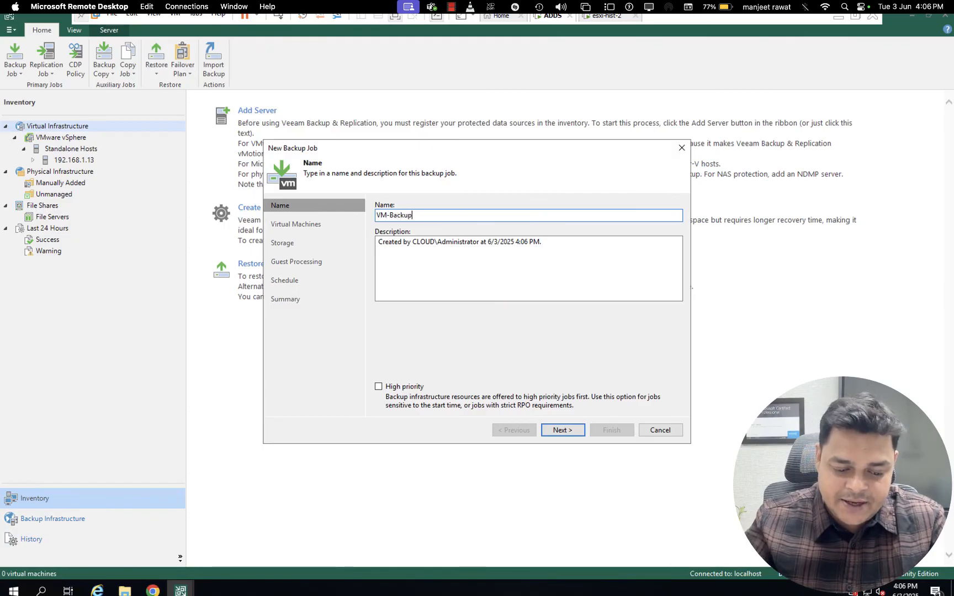
click(561, 430)
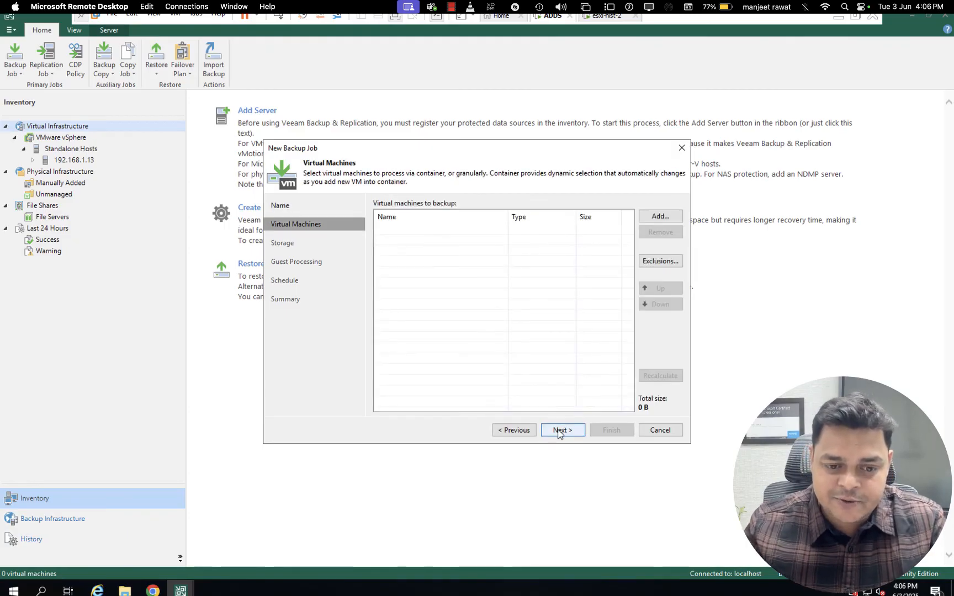
Add the Win-11 virtual machine from host 192.168.1.13 to the backup job, checking the host's virtual machines in the ESXi Host Client
click(659, 216)
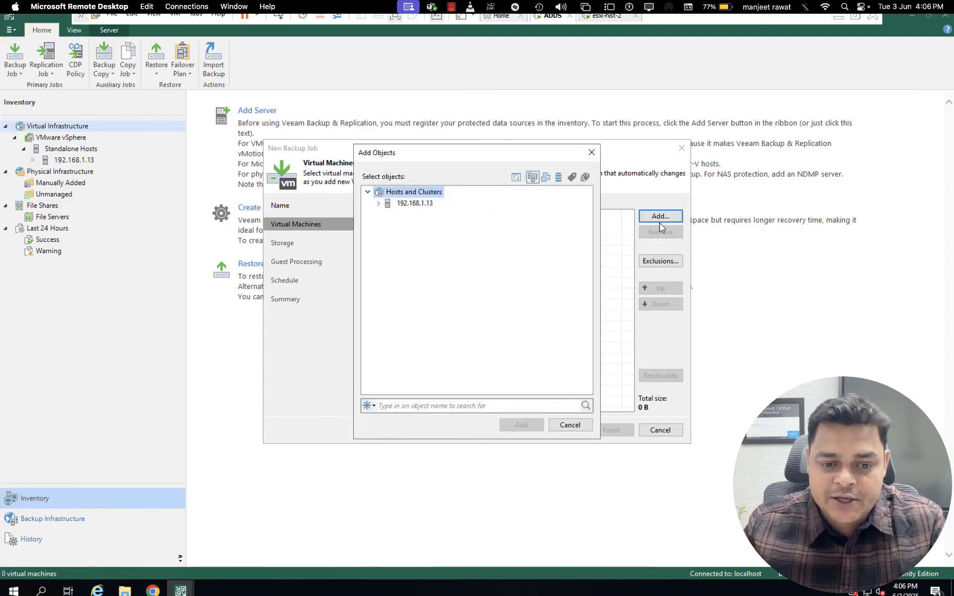
click(378, 204)
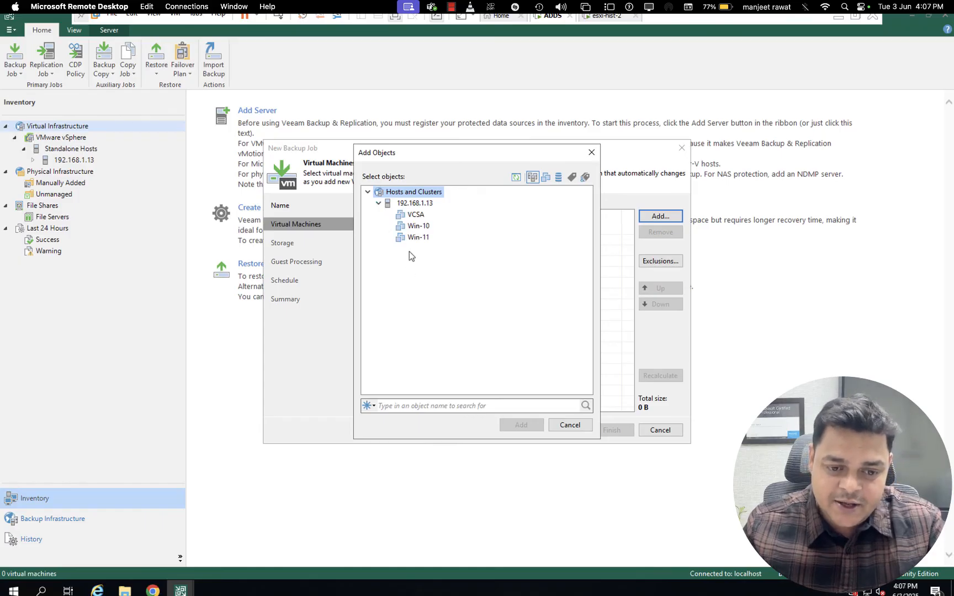
key(ctrl+Left)
key(ctrl+Left)
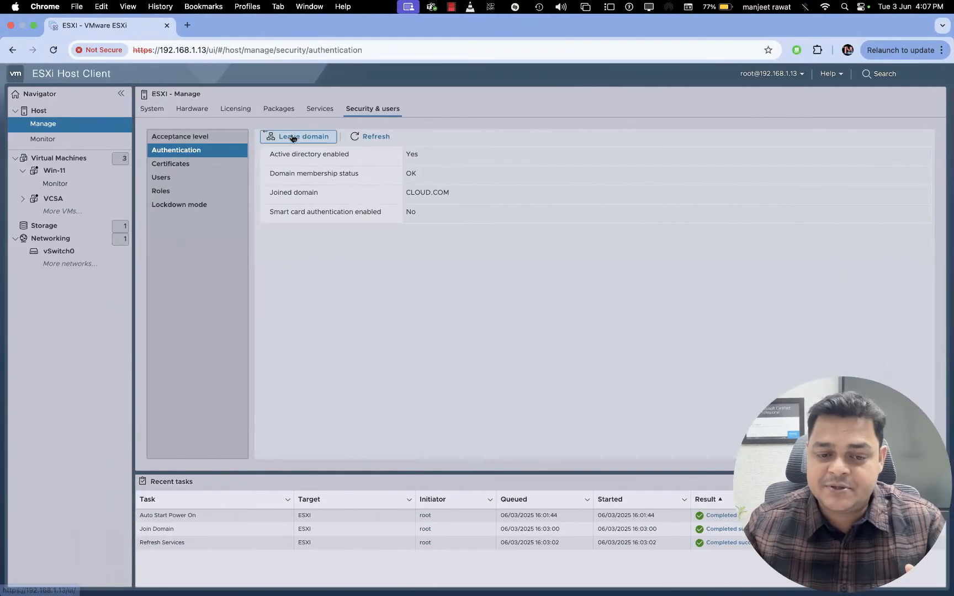
click(62, 160)
click(199, 174)
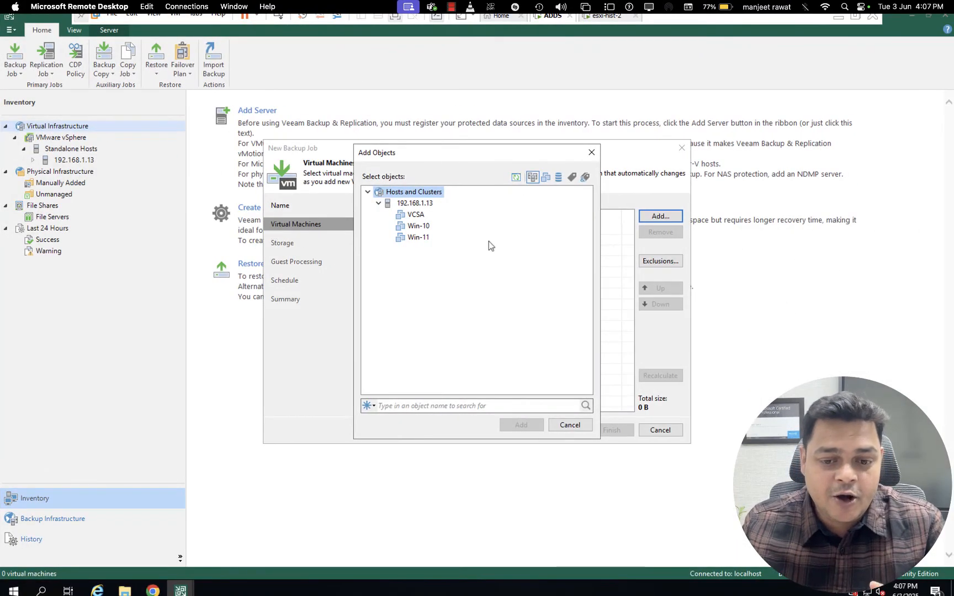
click(431, 236)
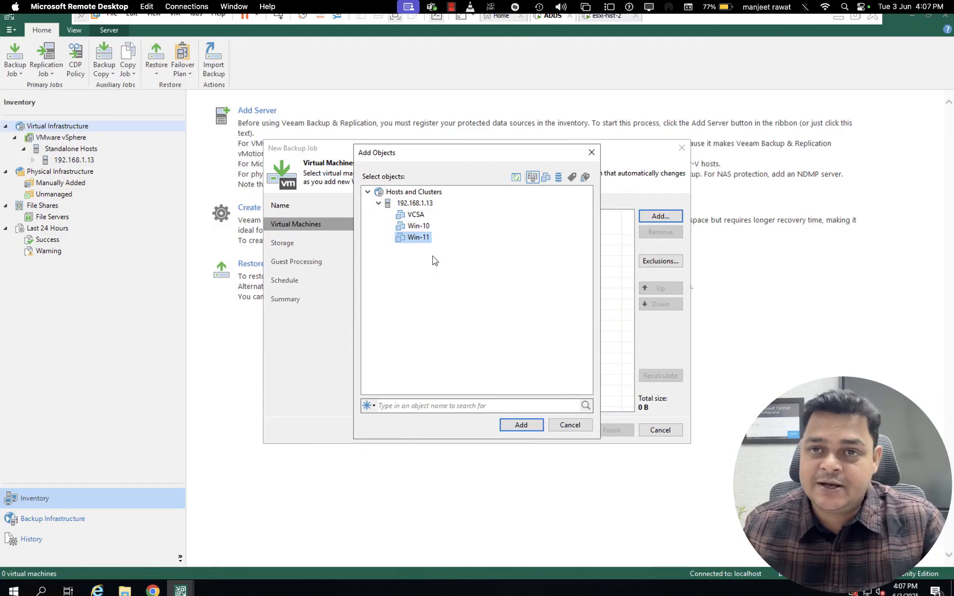
click(519, 428)
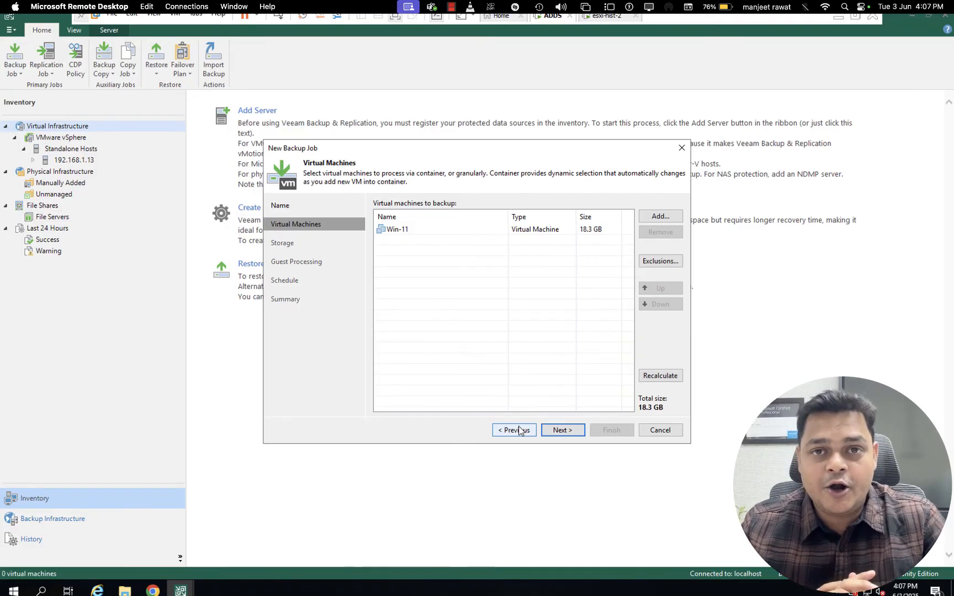
Choose Demo-Repo as the job's backup repository and continue with the default retention and guest processing settings
click(562, 430)
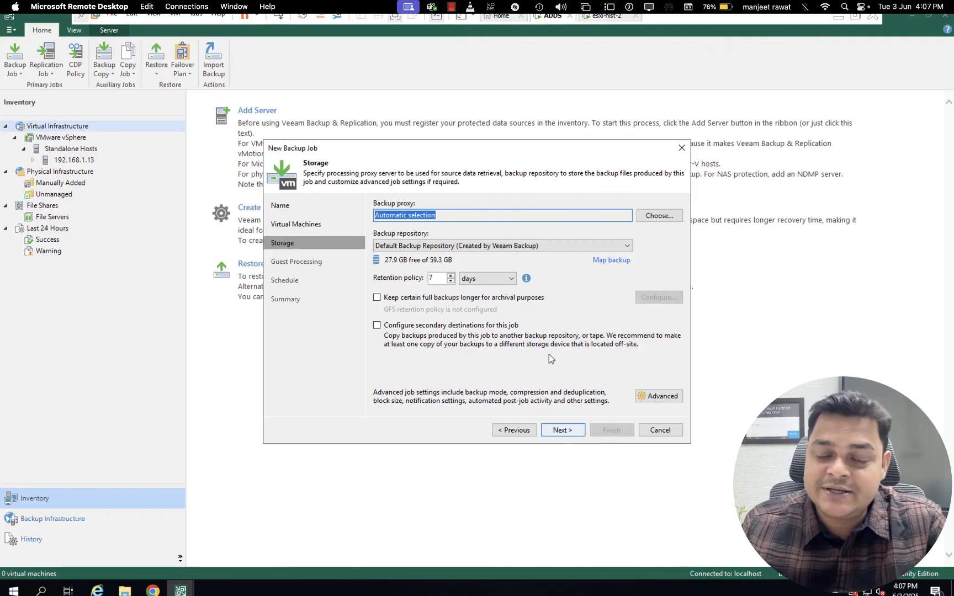
click(572, 246)
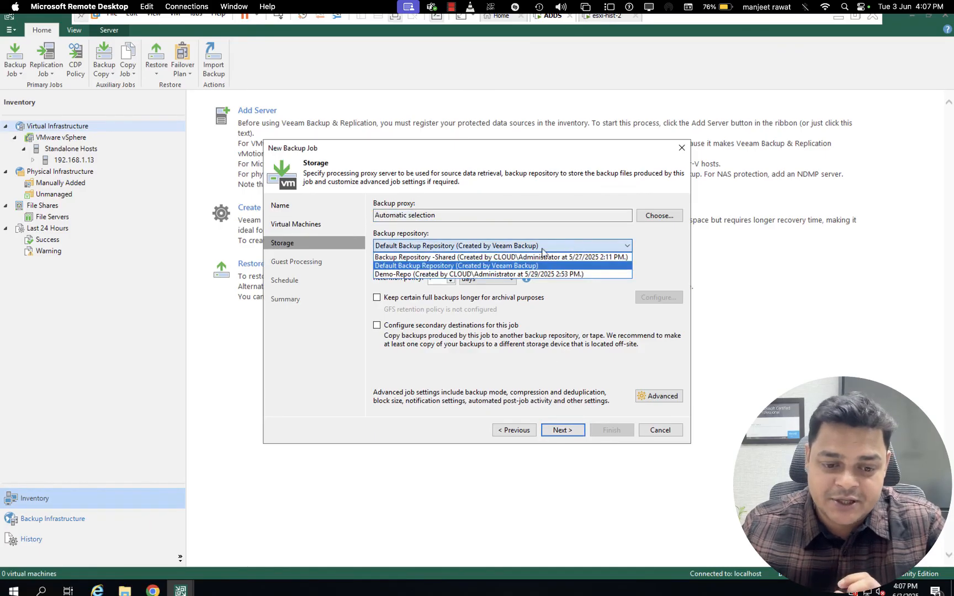
click(478, 274)
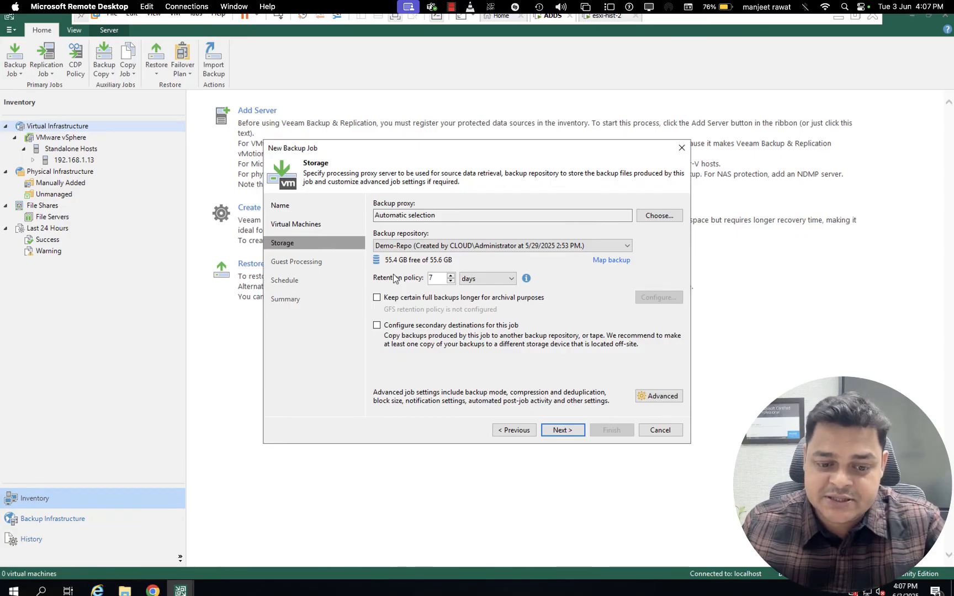
click(568, 432)
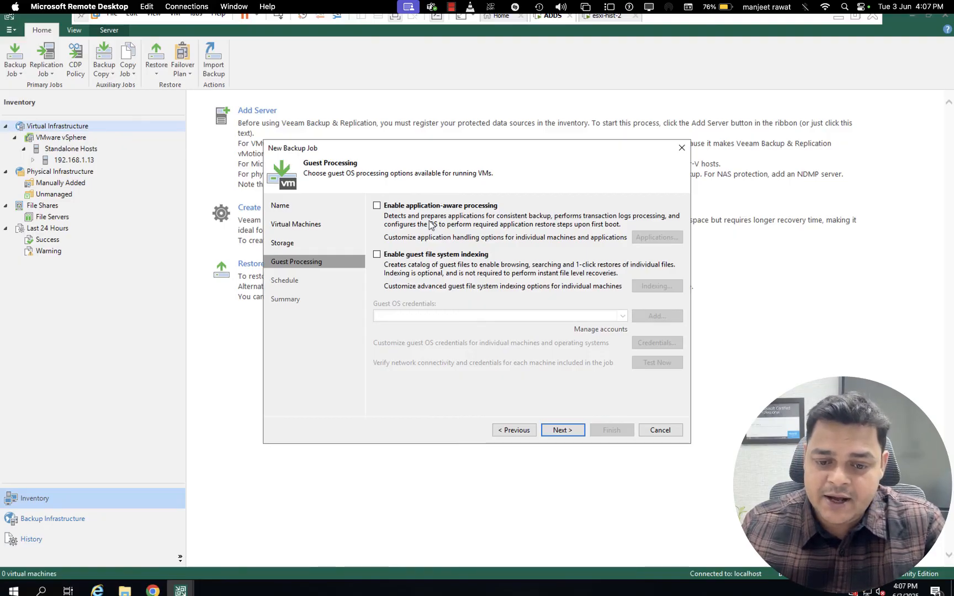
click(561, 432)
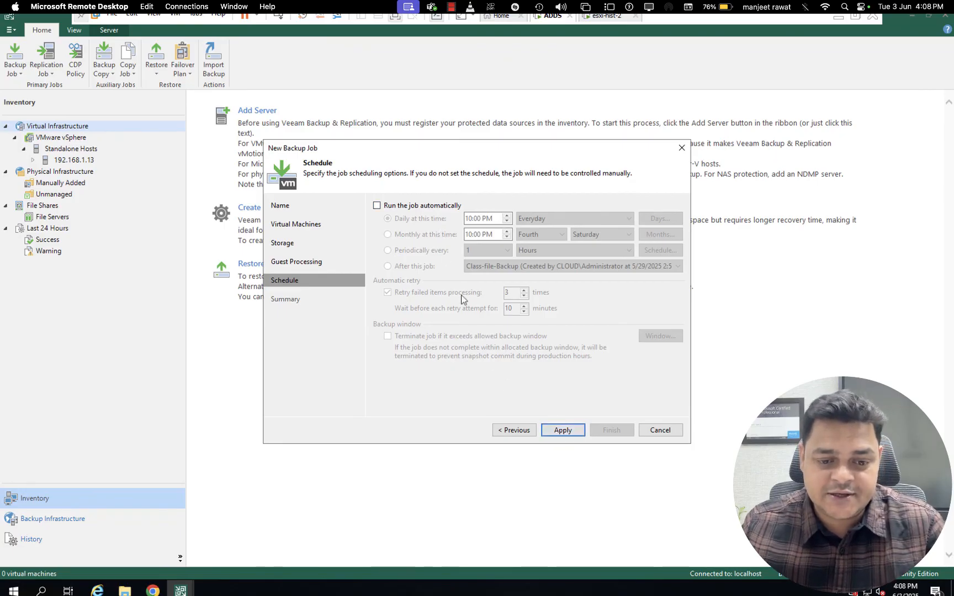
Apply the backup job without an automatic schedule and finish it with the option to run the job immediately
click(567, 433)
click(452, 407)
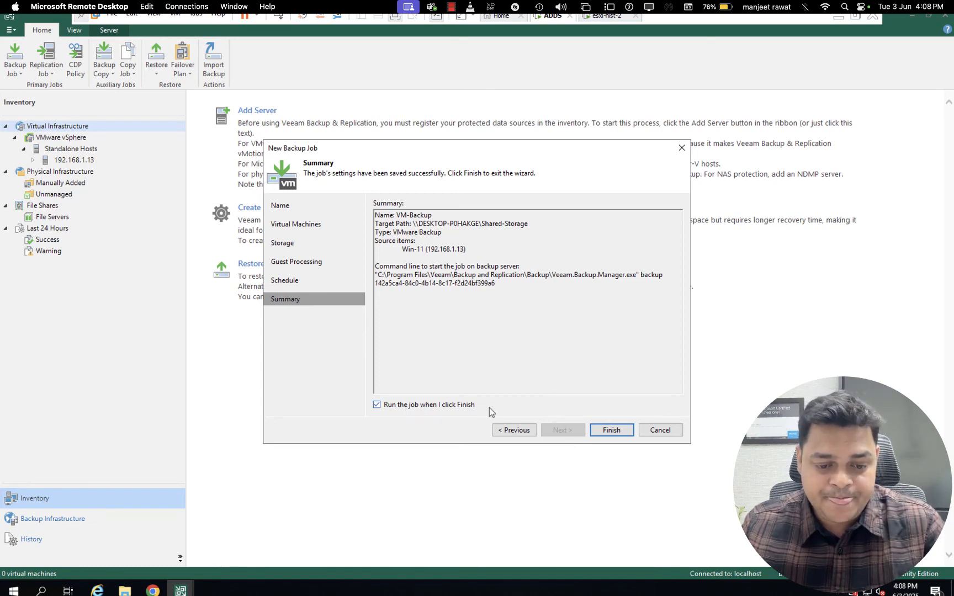
click(608, 430)
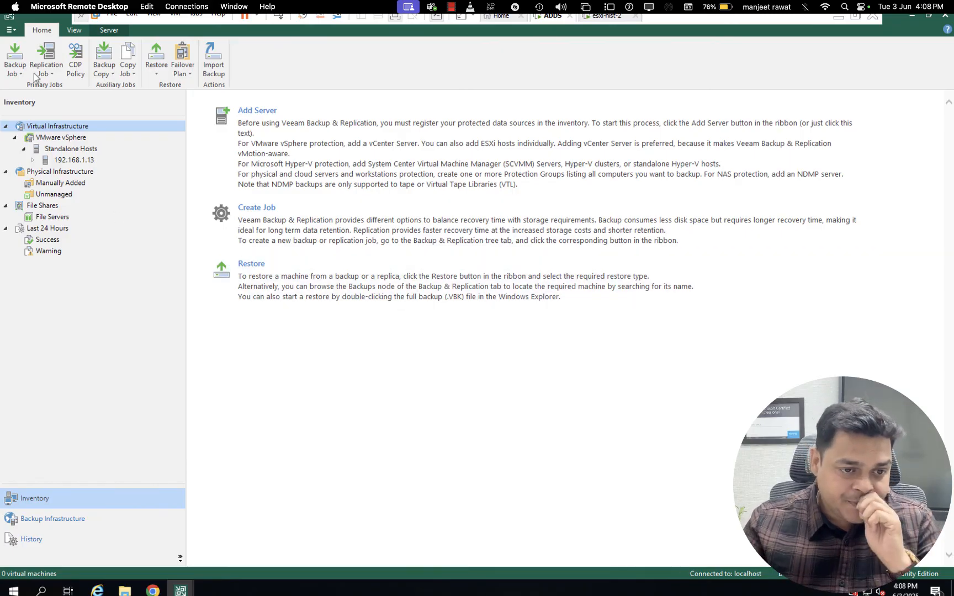
Review the successful sessions and all sessions of the last 24 hours in the inventory
click(13, 74)
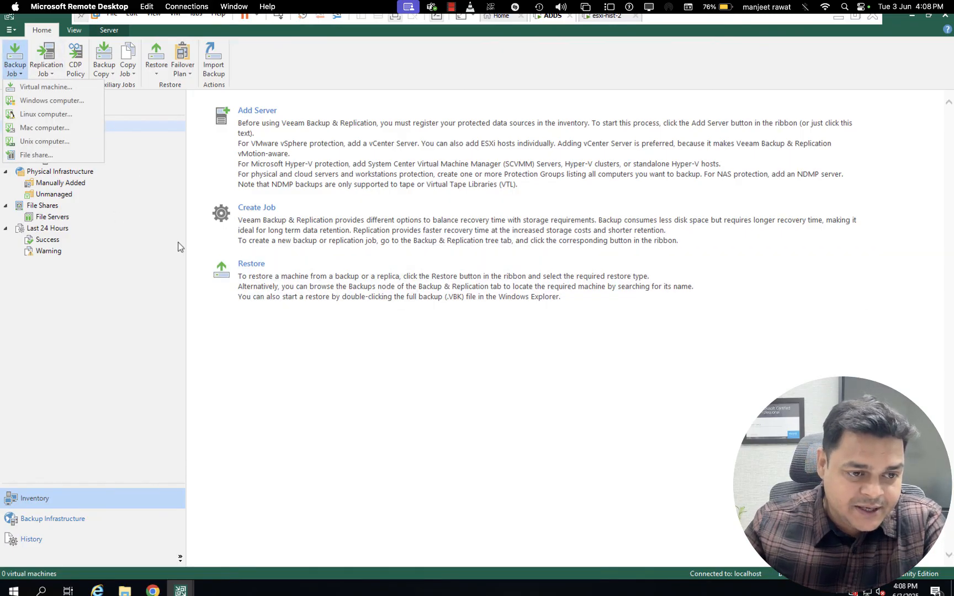
click(129, 241)
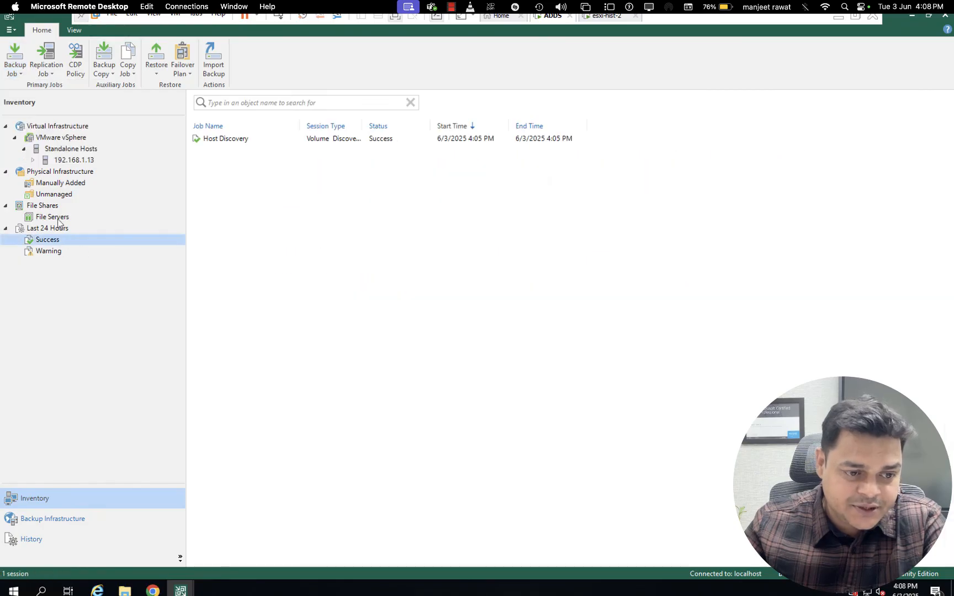
click(52, 231)
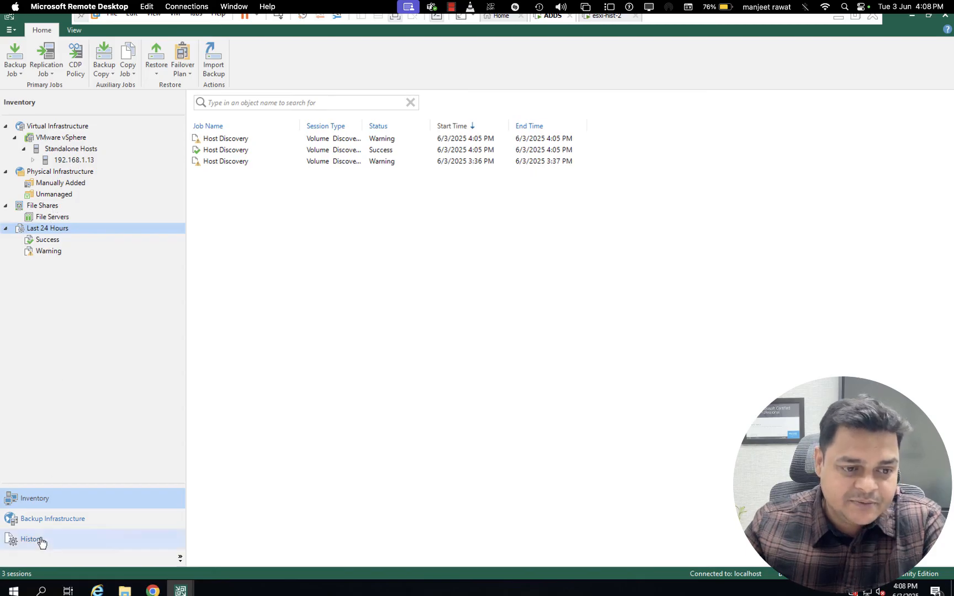
Examine the backup repositories, SureBackup, and the 192.168.1.13 host under the managed VMware vSphere servers
click(54, 519)
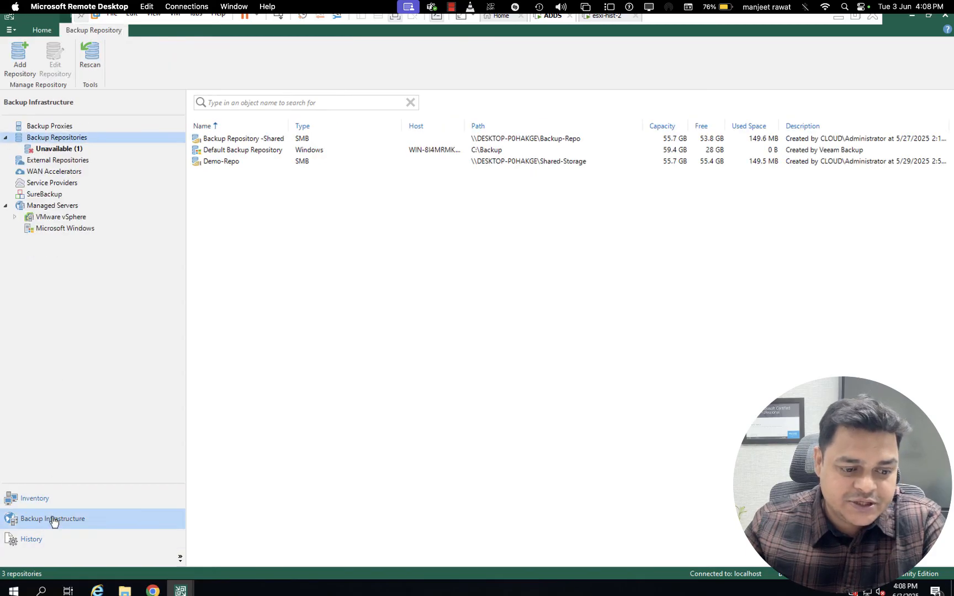
right_click(339, 200)
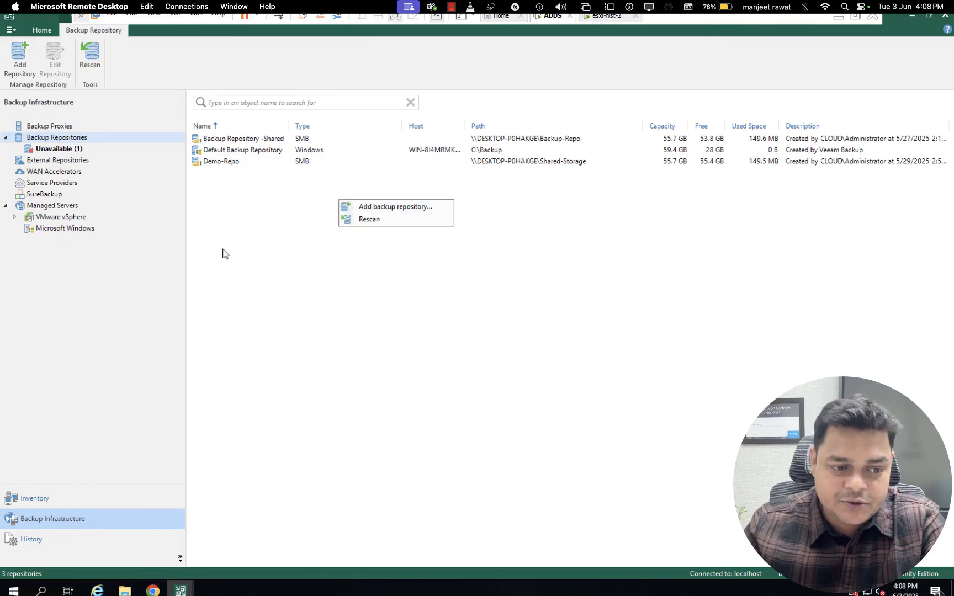
click(59, 219)
click(14, 216)
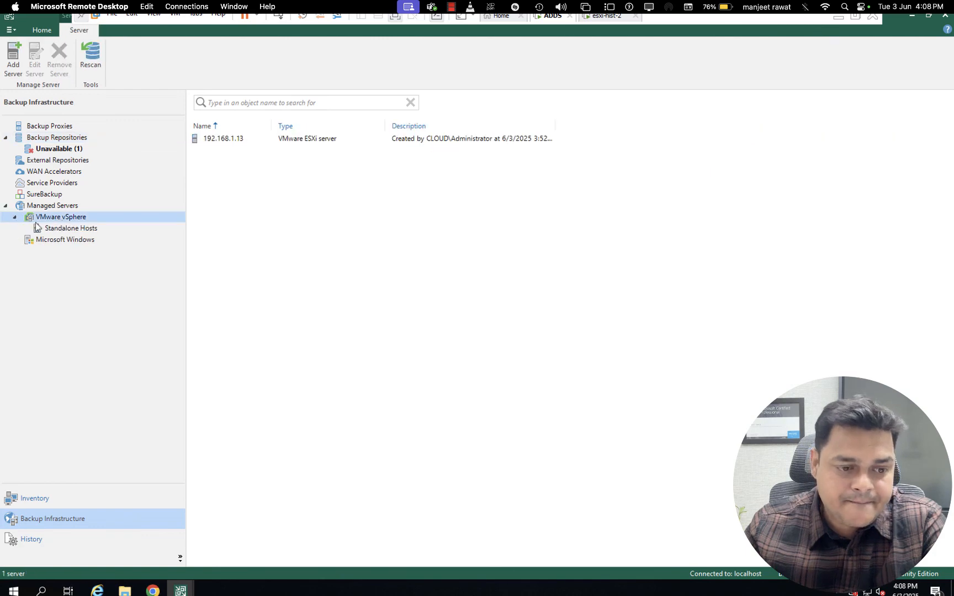
click(51, 230)
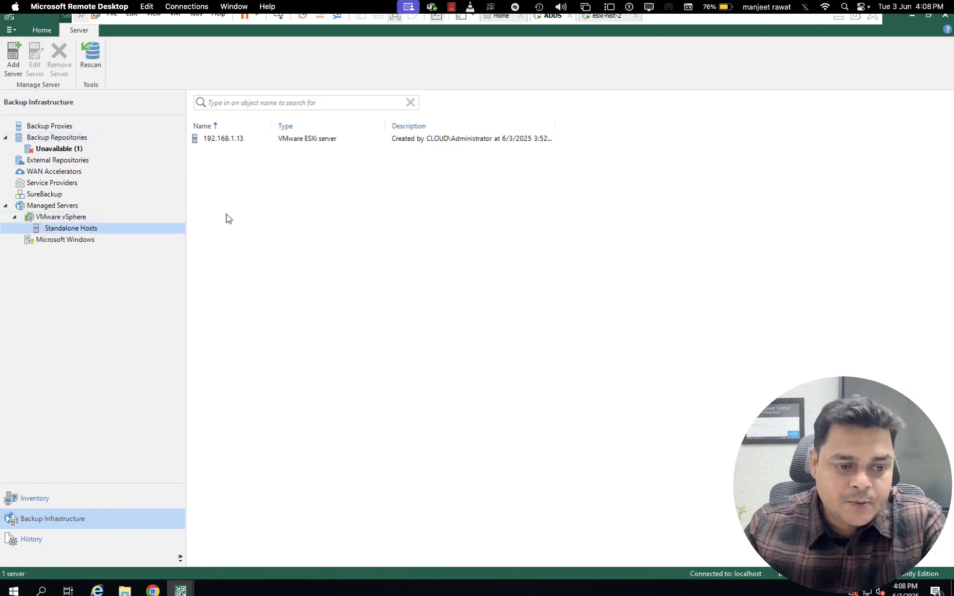
click(232, 139)
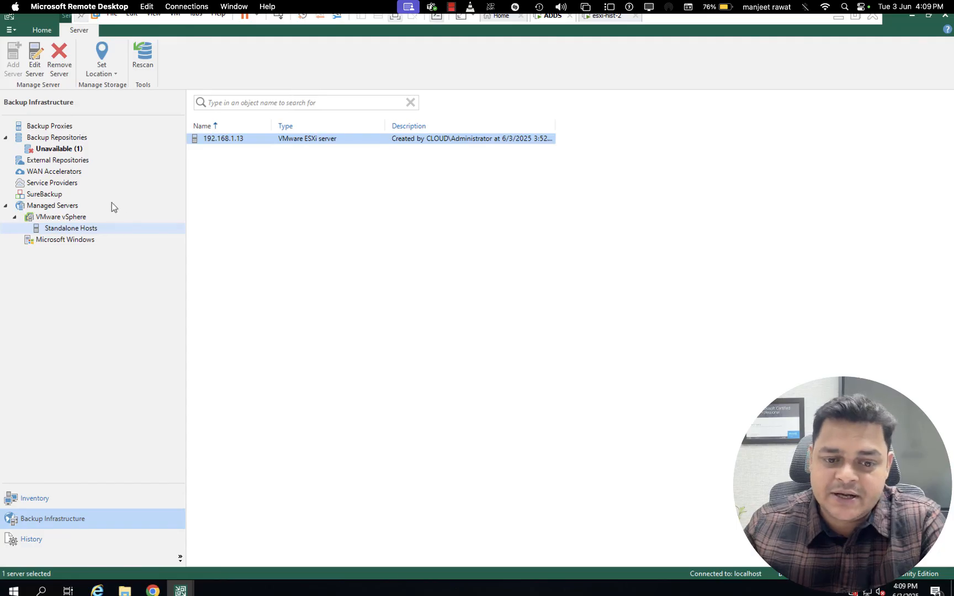
click(45, 196)
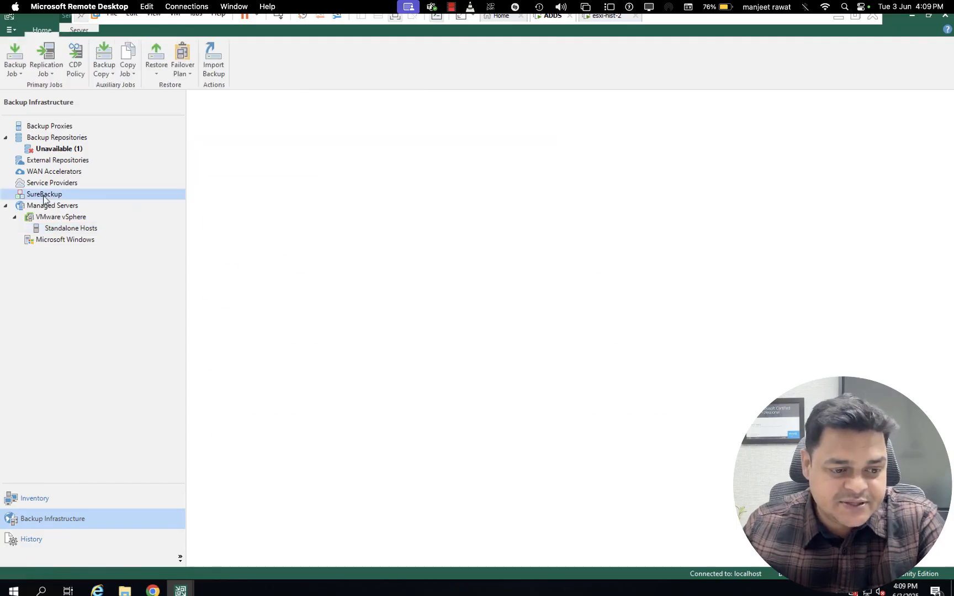
click(52, 216)
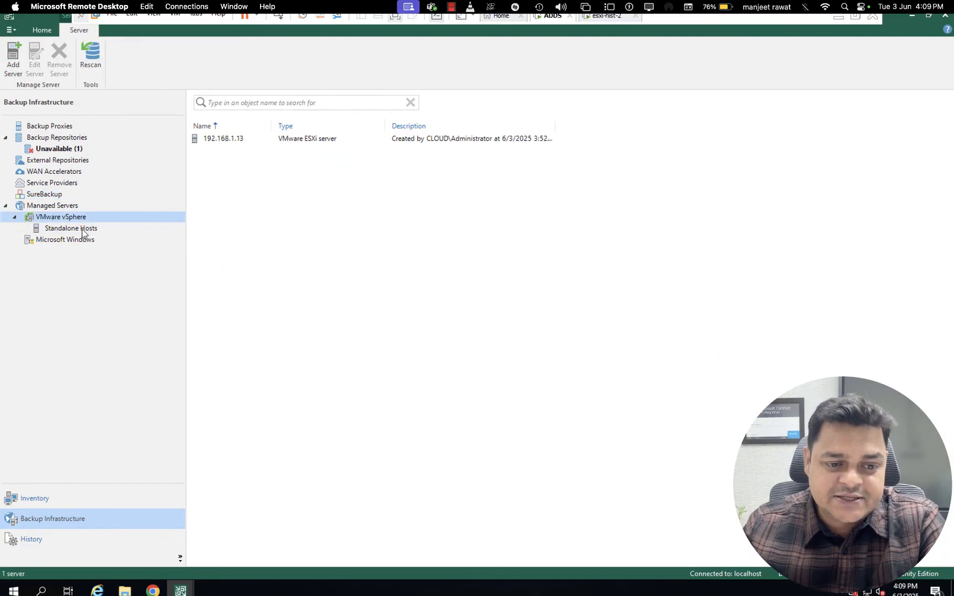
click(229, 139)
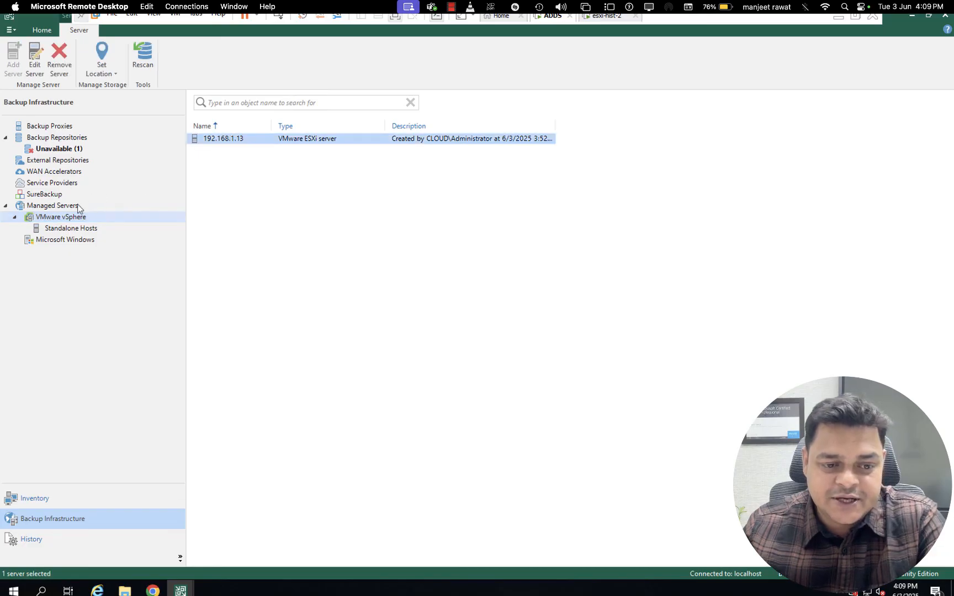
Examine the service providers, then the inventory's physical infrastructure, the 192.168.1.13 host's virtual machines and the file servers
click(50, 183)
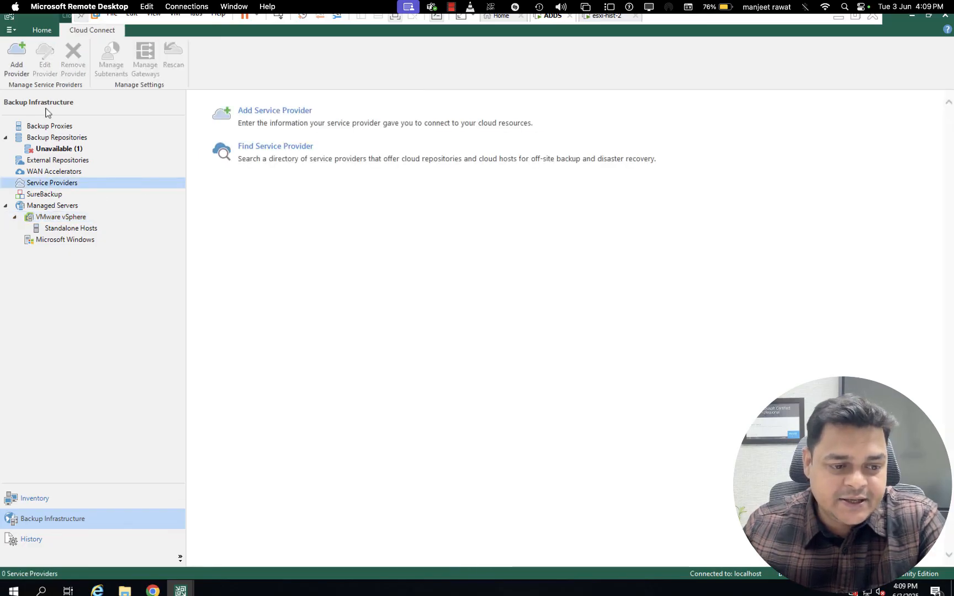
click(45, 506)
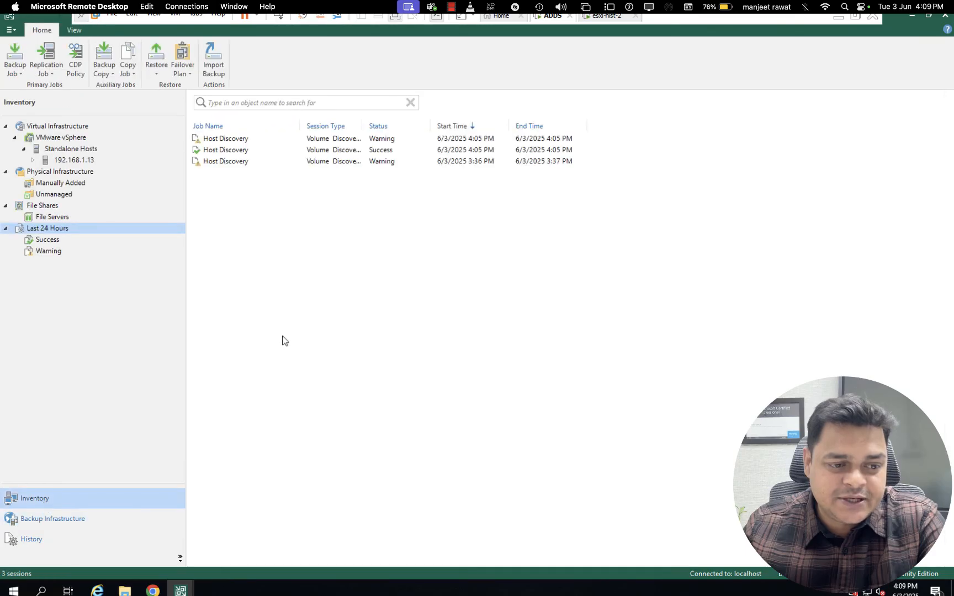
click(57, 172)
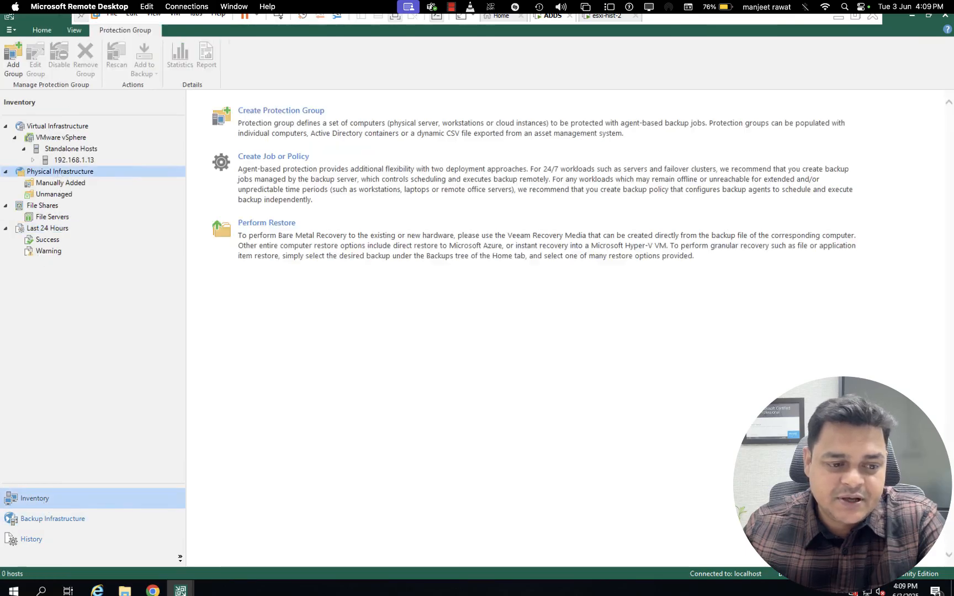
click(73, 159)
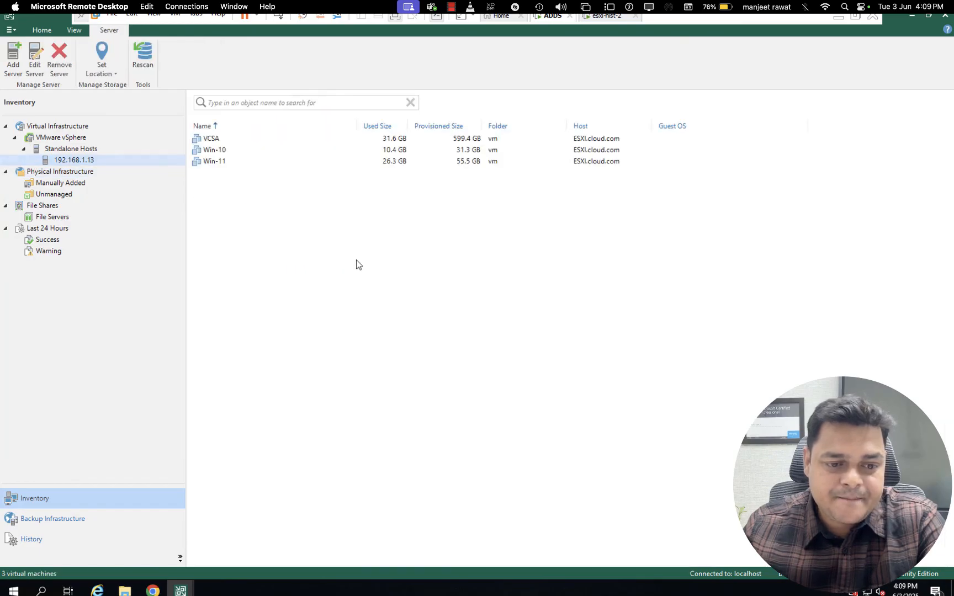
click(50, 218)
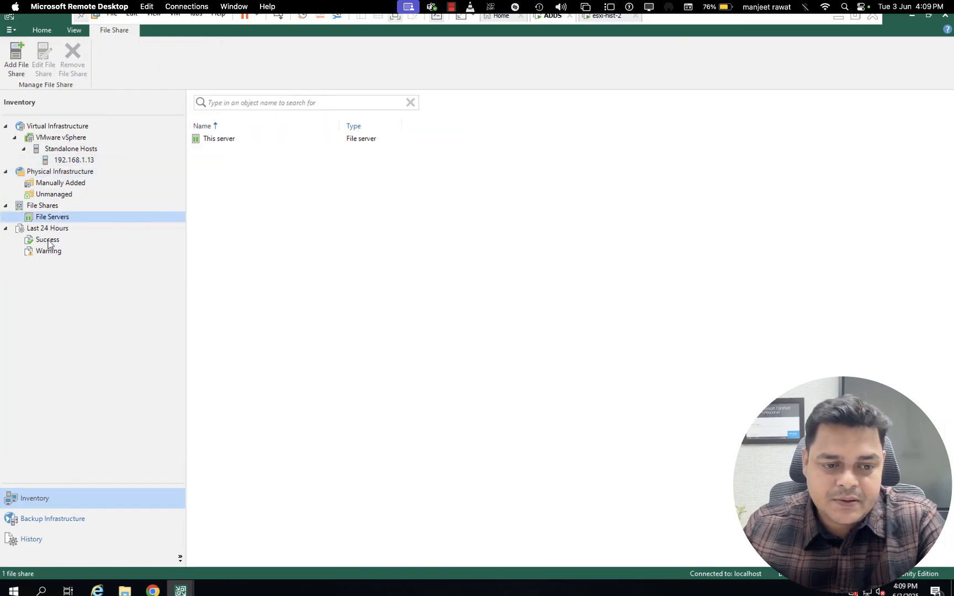
Review the last 24 hours' successful sessions and full session list, widening the Session Type column to show complete names
click(48, 242)
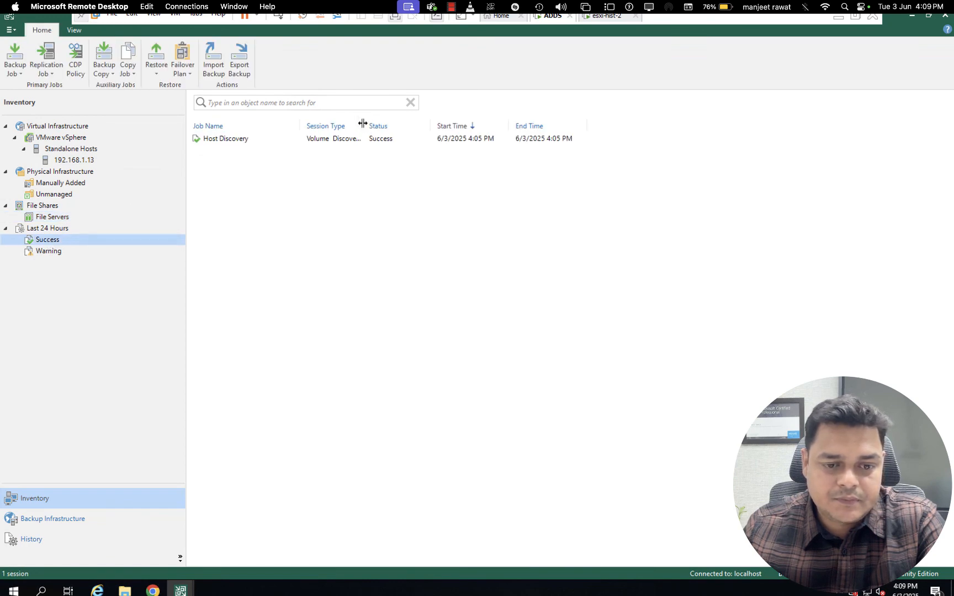
drag(362, 125, 485, 157)
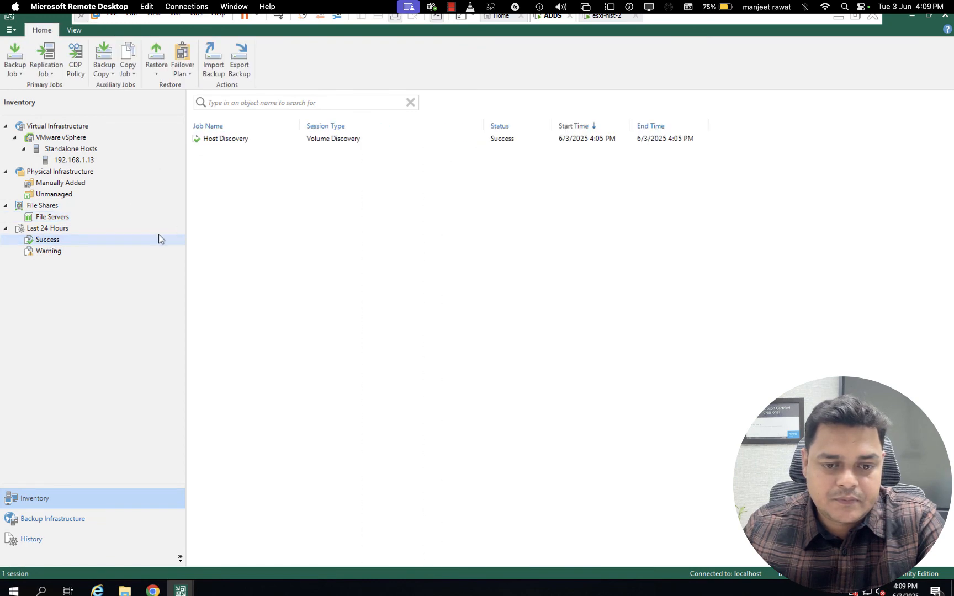
click(55, 228)
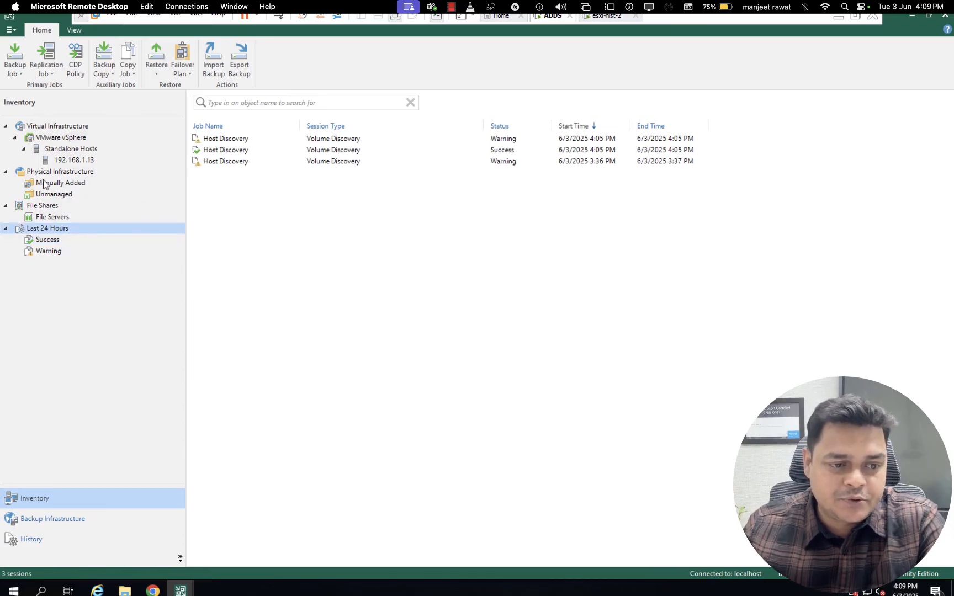
Review the virtual machines on the standalone host 192.168.1.13 and check the VM-Backup session in the job history
click(67, 141)
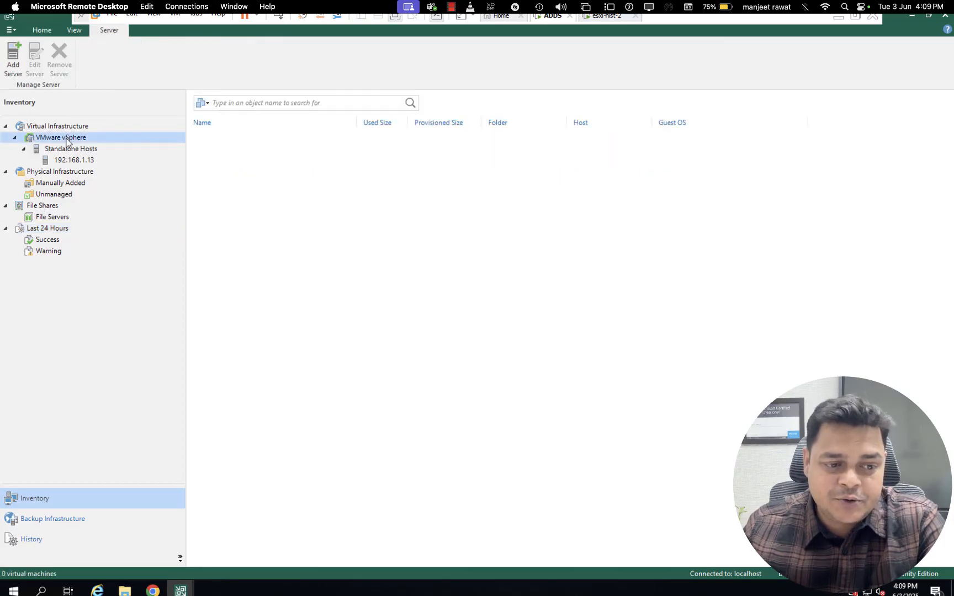
click(66, 149)
click(70, 161)
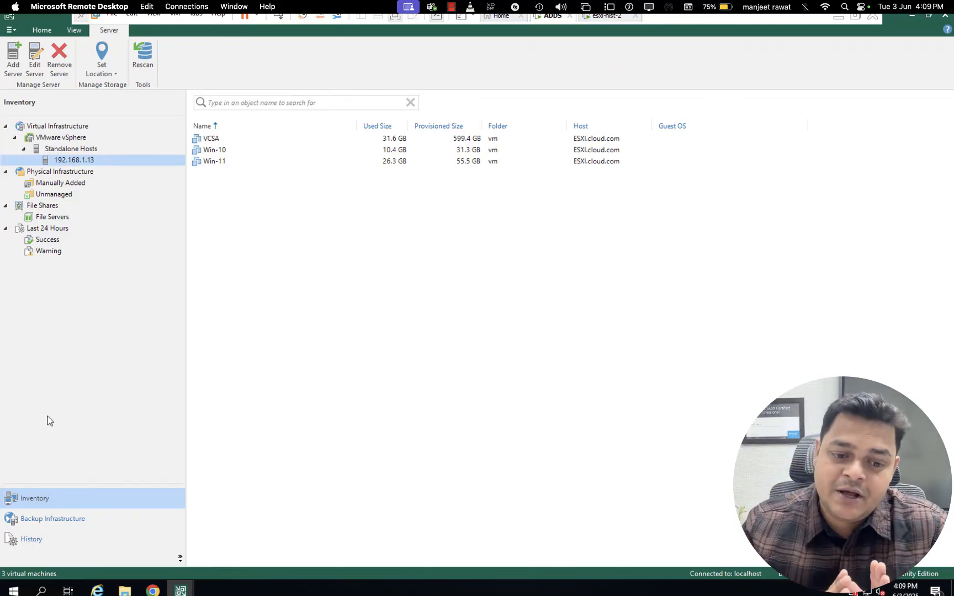
click(31, 539)
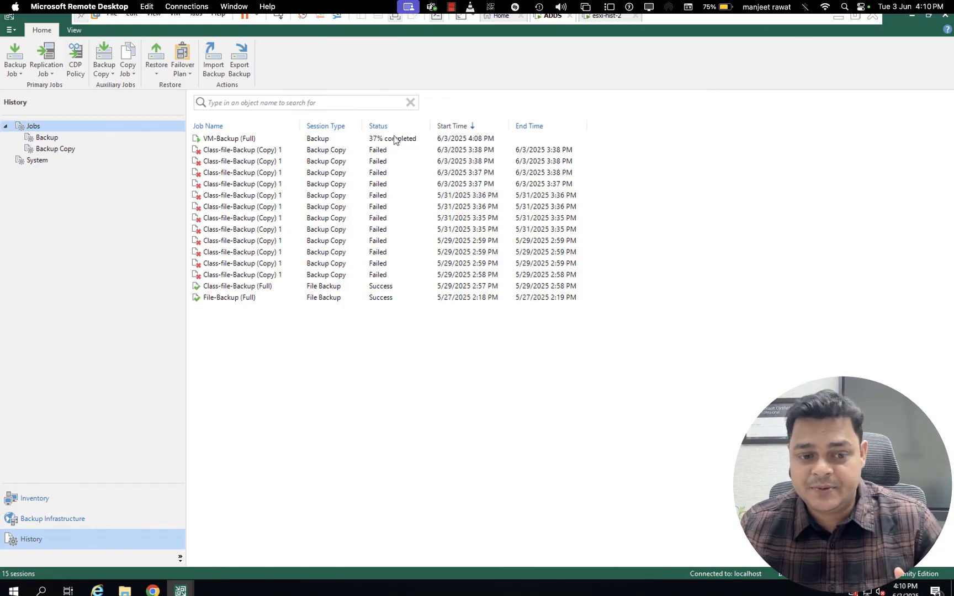
key(ctrl+Left)
key(ctrl+Left)
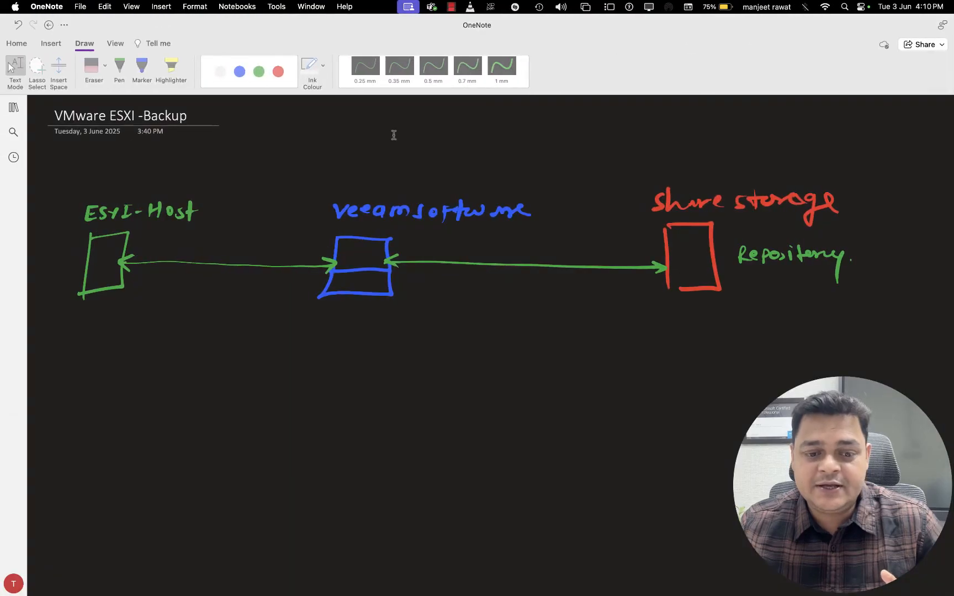
key(ctrl+Left)
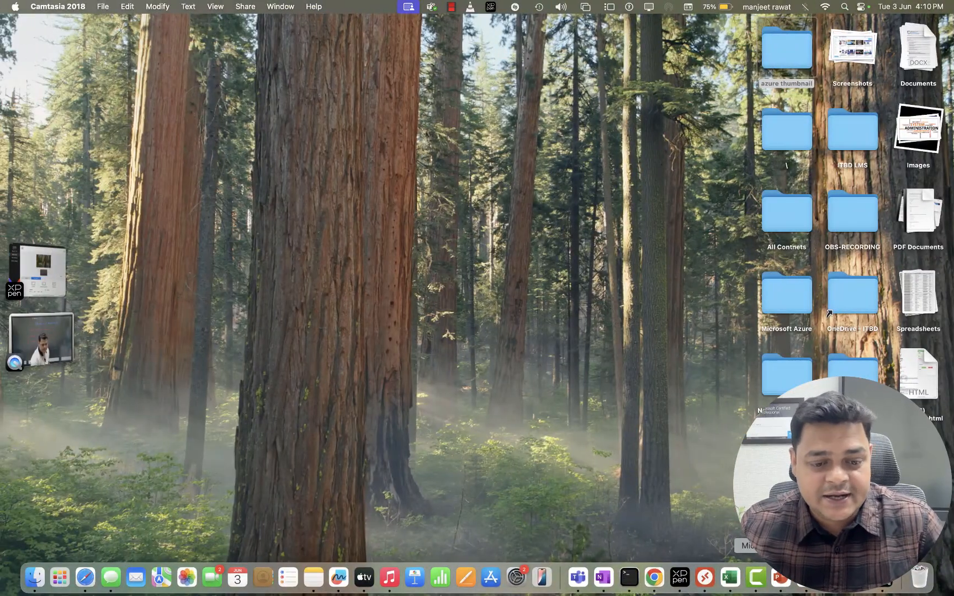
right_click(755, 577)
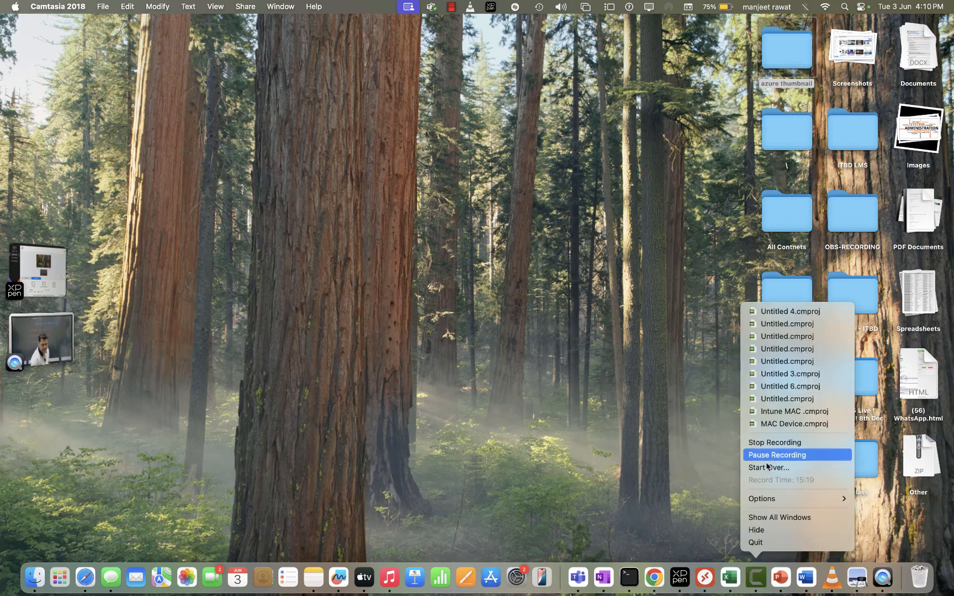